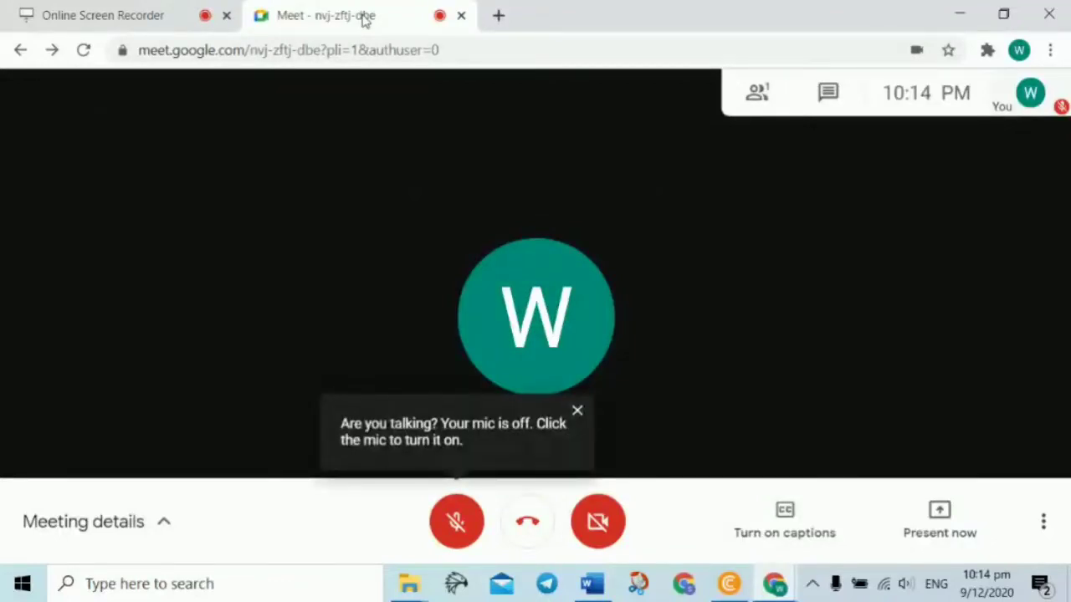
- Search Google for "mute tab extension" and open the Chrome Web Store page of the Mute Tab extension offered by MeryDev
left_click(576, 410)
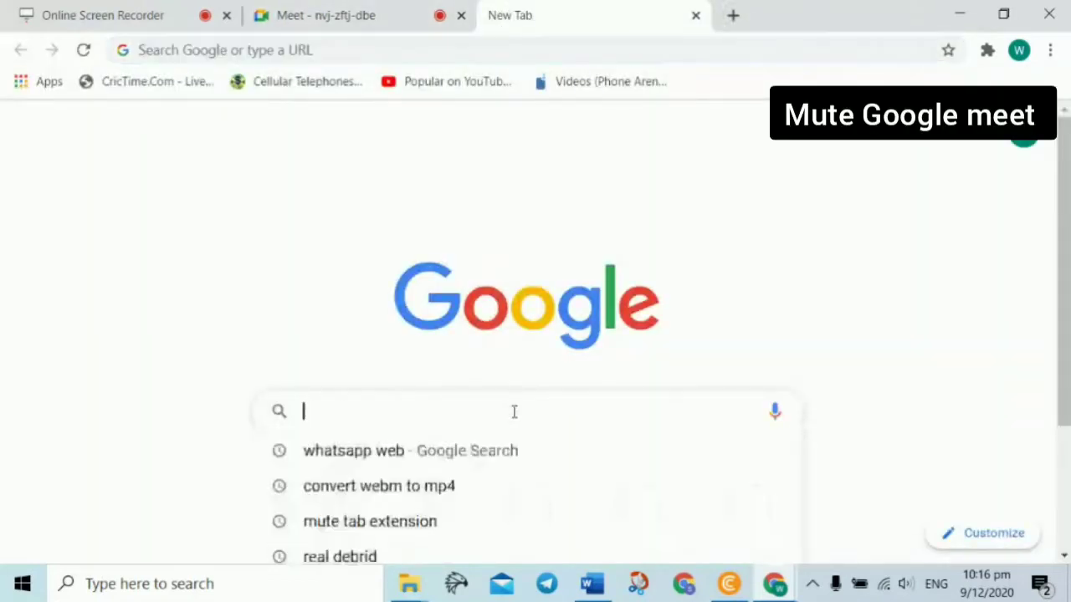
type("mute")
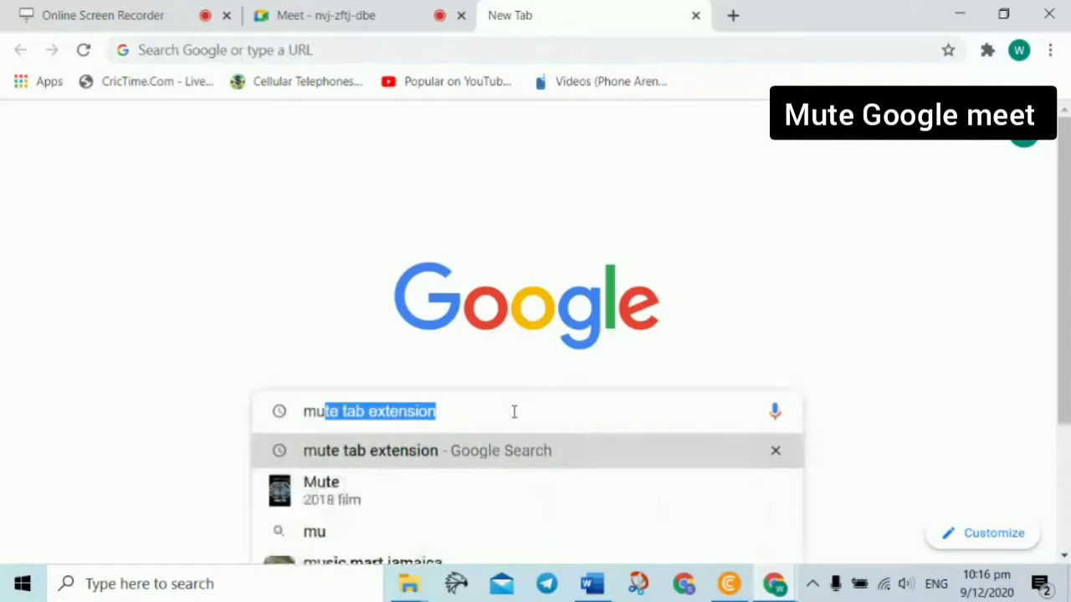
left_click(433, 460)
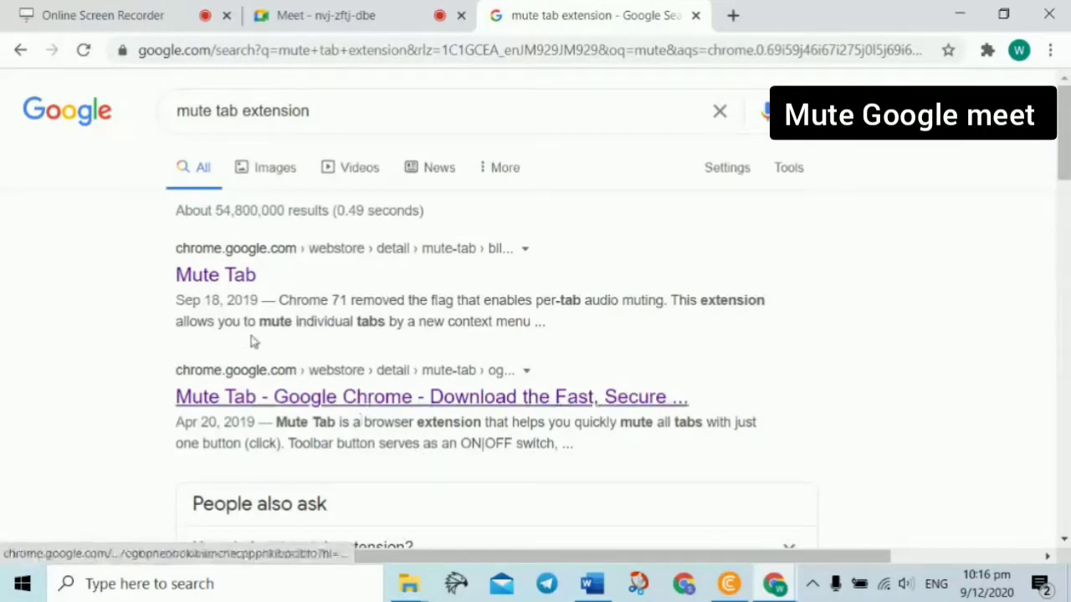
left_click(224, 280)
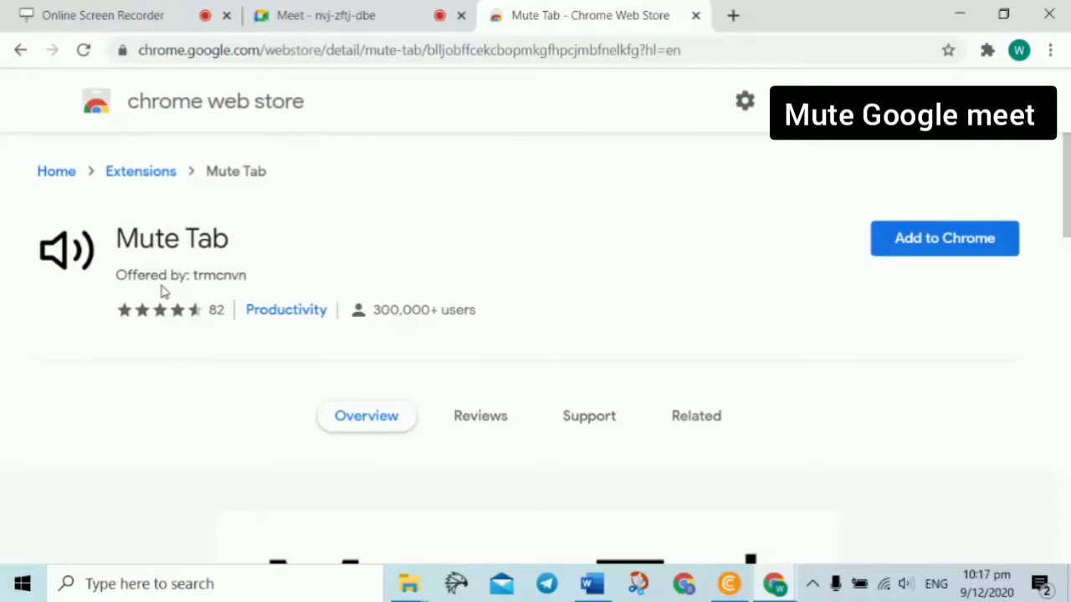
left_click(20, 51)
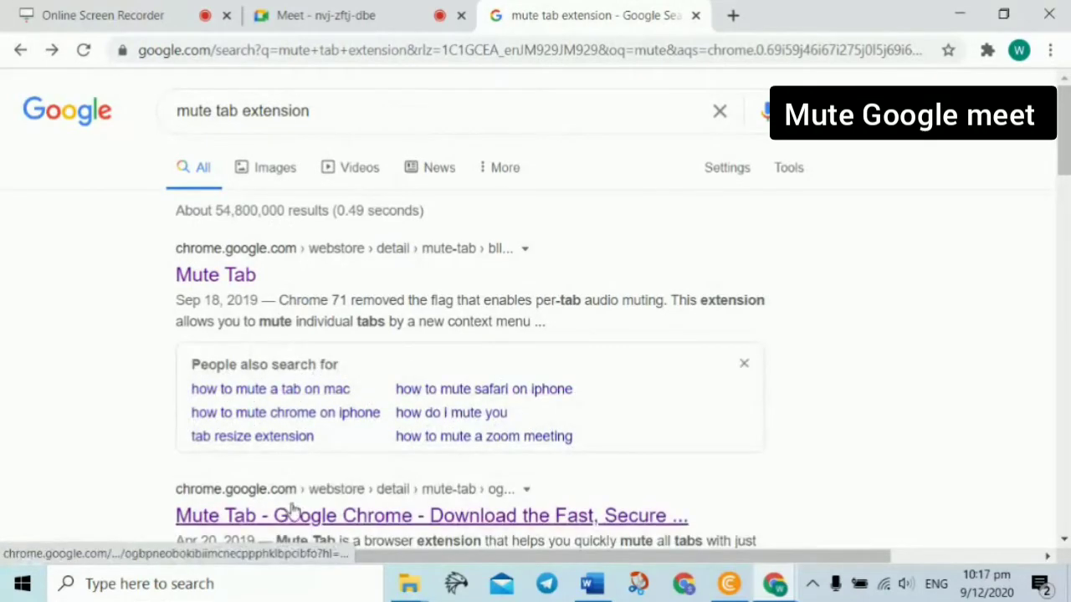
left_click(292, 512)
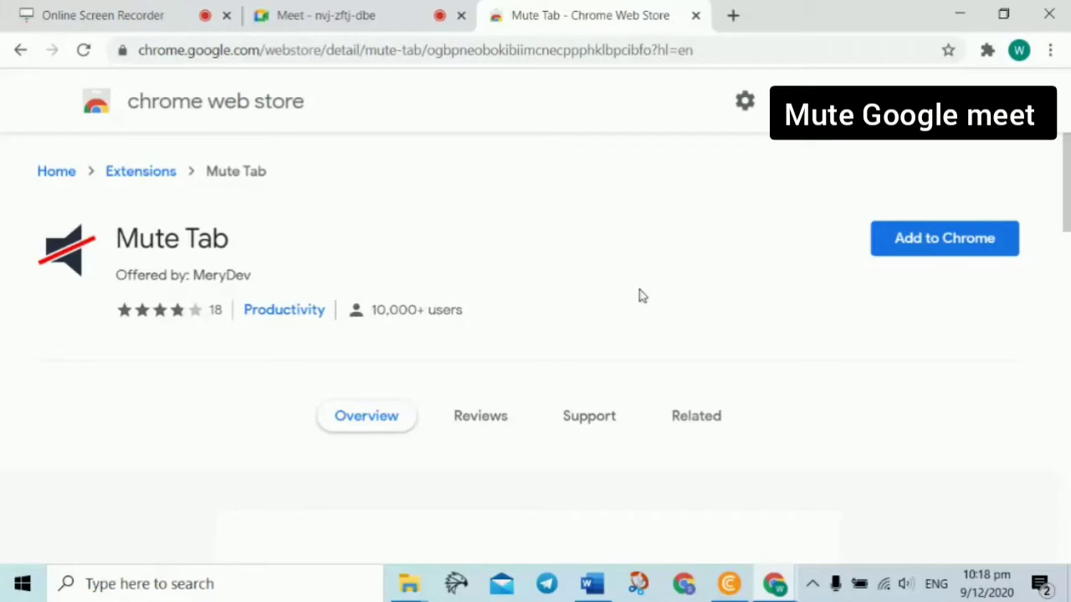
- Add the Mute Tab extension to Chrome and close the mybrowseraddon.com page it opens
left_click(947, 241)
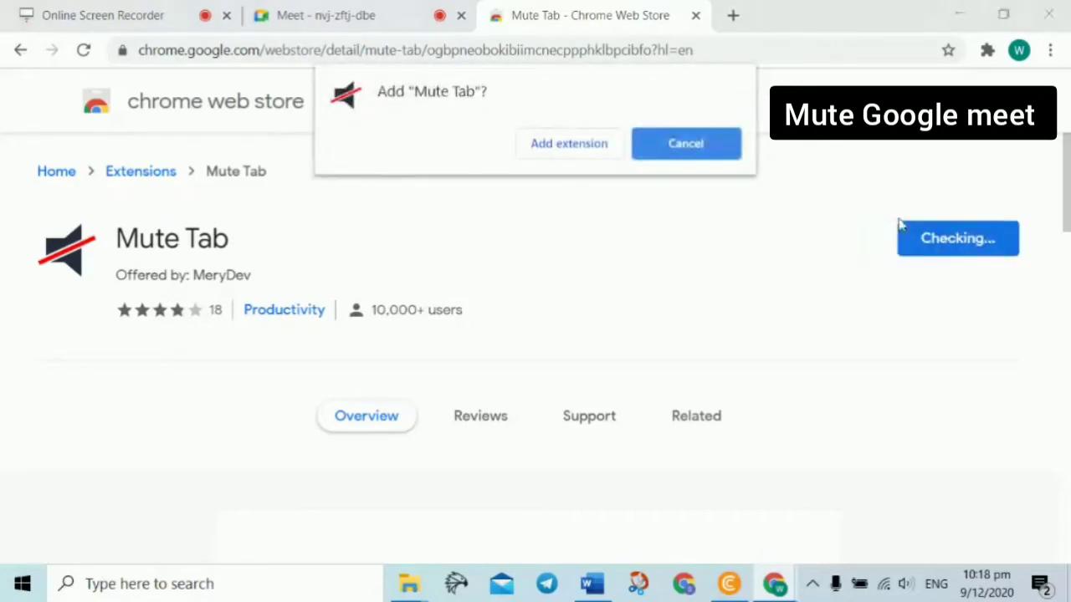
left_click(555, 148)
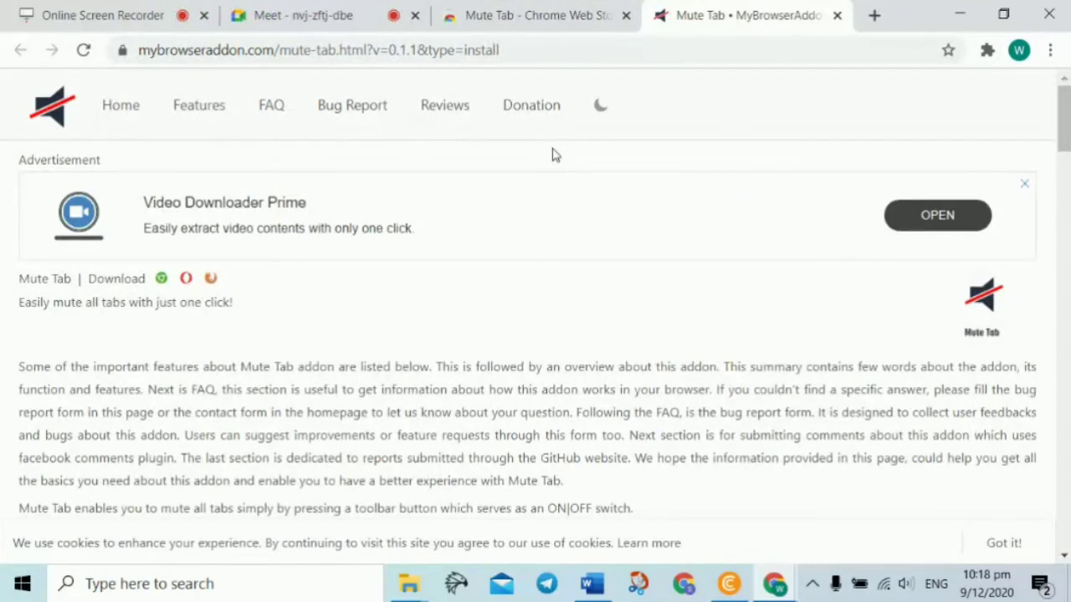
left_click(838, 16)
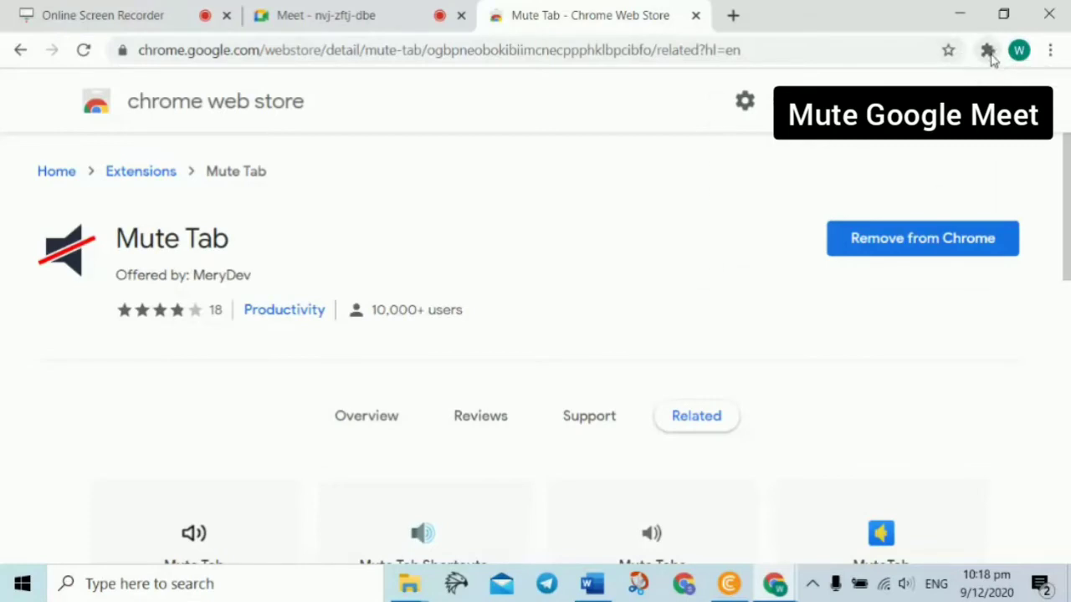
- Pin the Mute Tab extension to the browser toolbar and close the extensions list
left_click(988, 52)
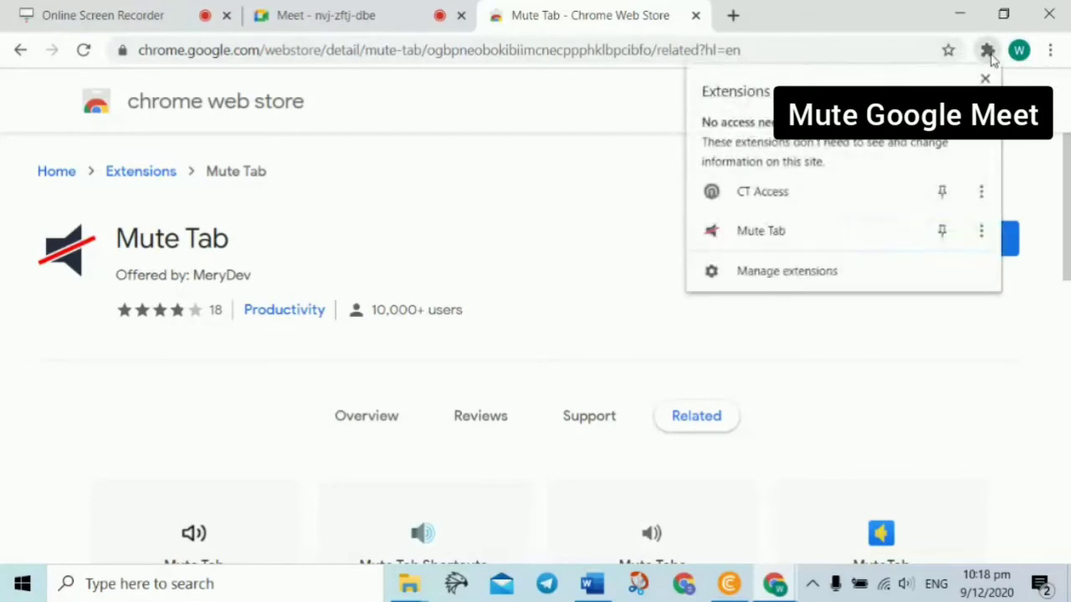
left_click(942, 234)
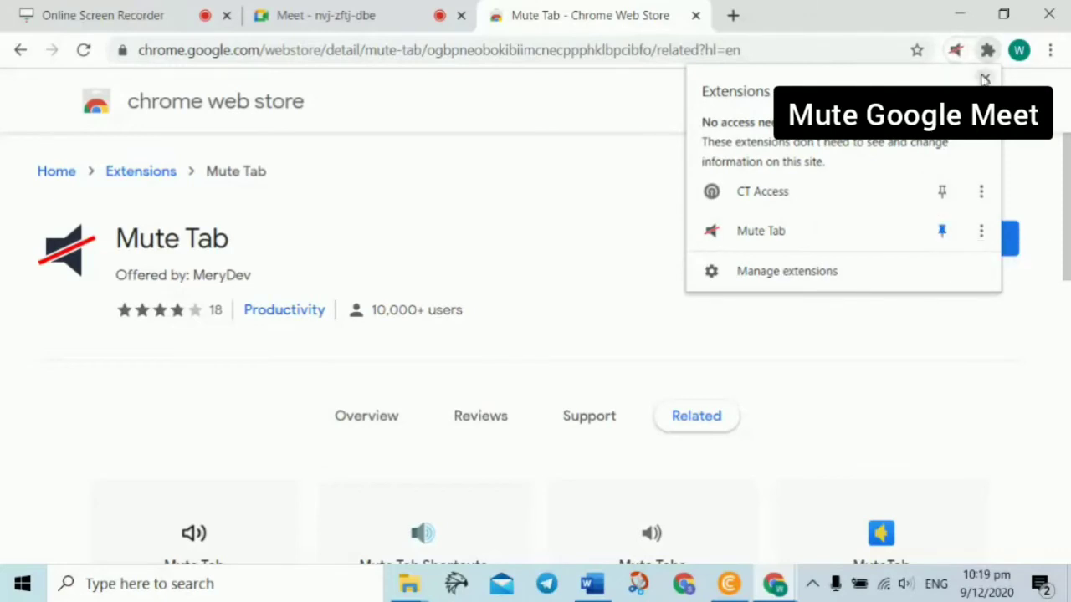
left_click(983, 79)
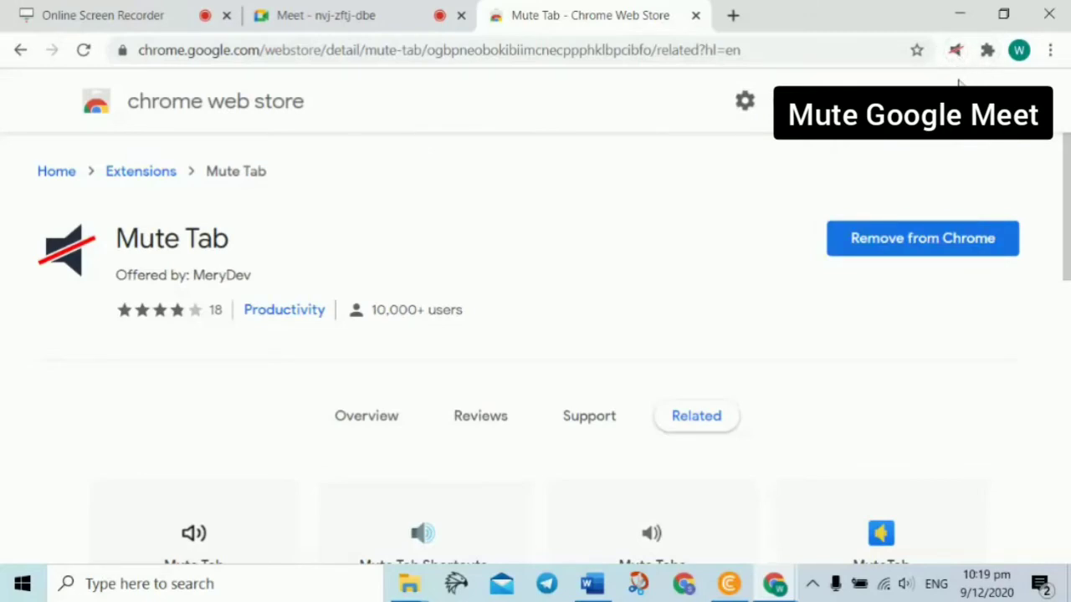
- Return to the Google Meet call and toggle the sound with the Mute Tab extension, leaving the sound off
left_click(293, 17)
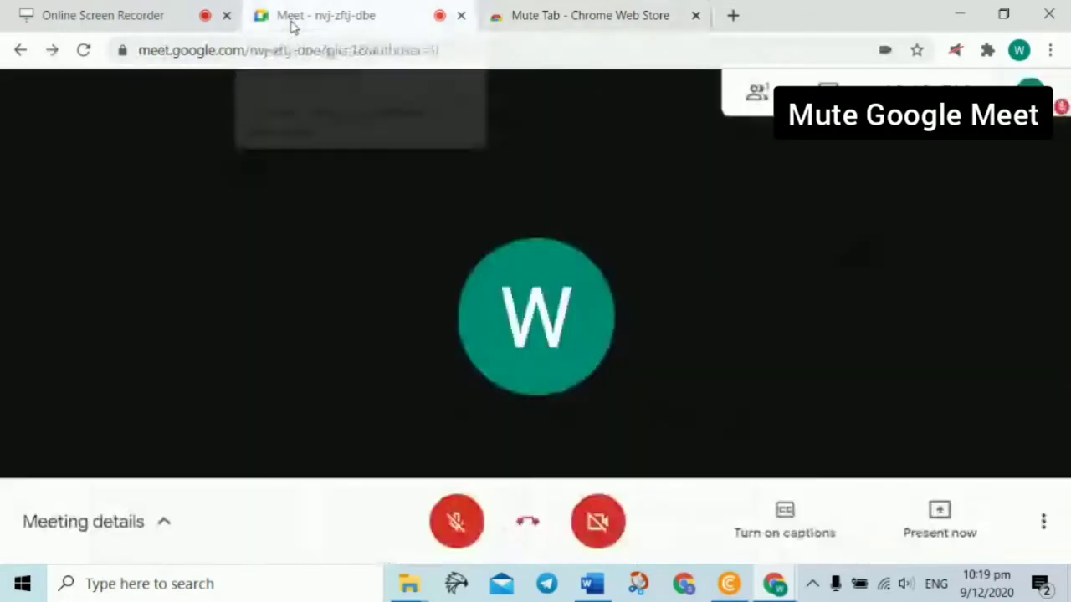
left_click(957, 52)
left_click(958, 53)
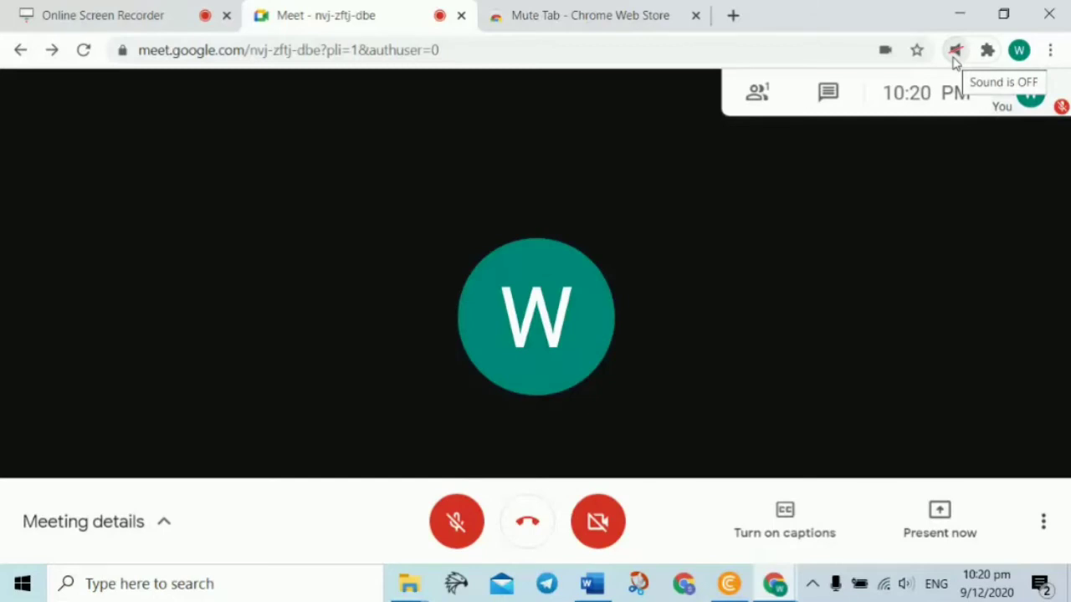
- Turn the meeting microphone on and back off twice, dismissing the mic-off notice each time
left_click(469, 523)
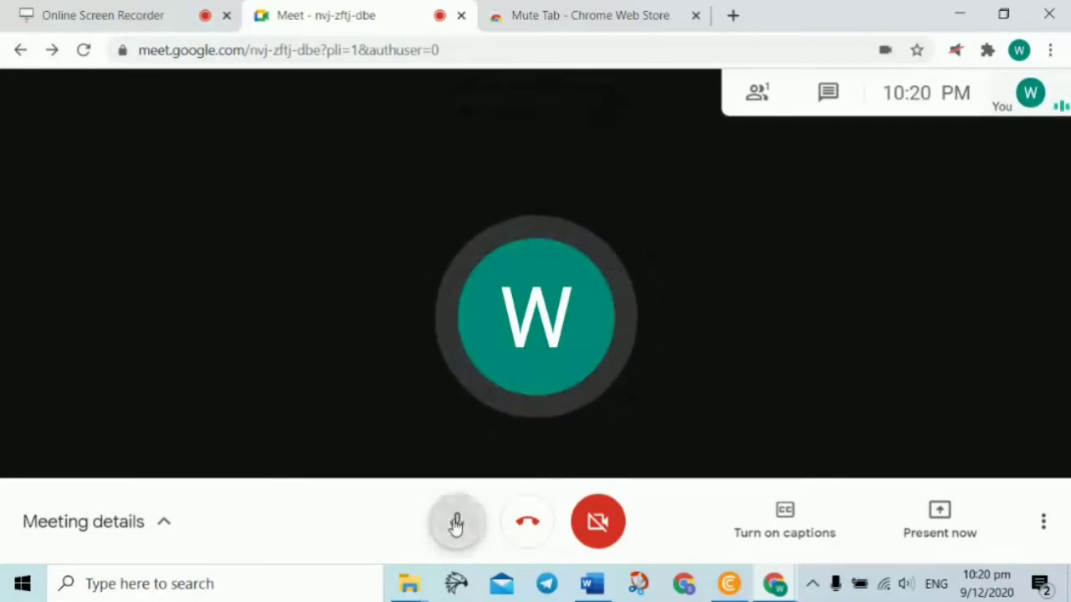
left_click(457, 523)
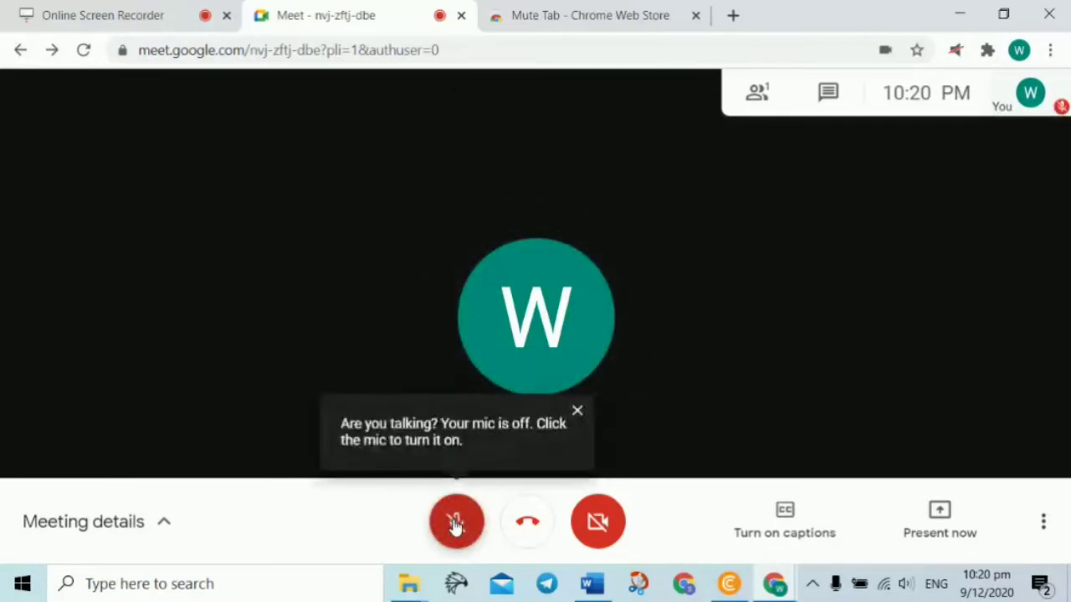
left_click(579, 412)
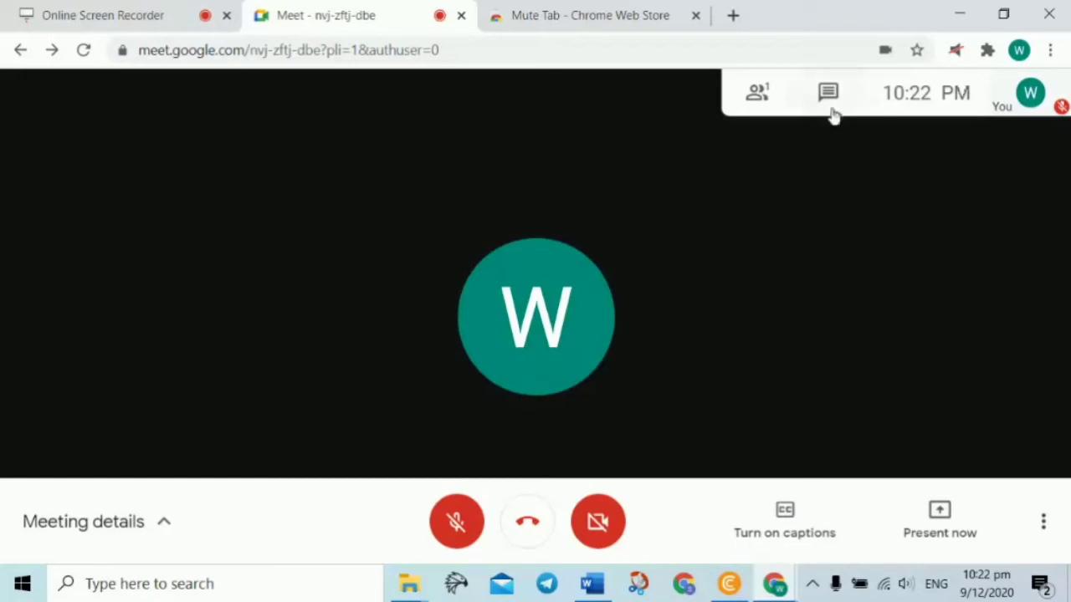
left_click(456, 522)
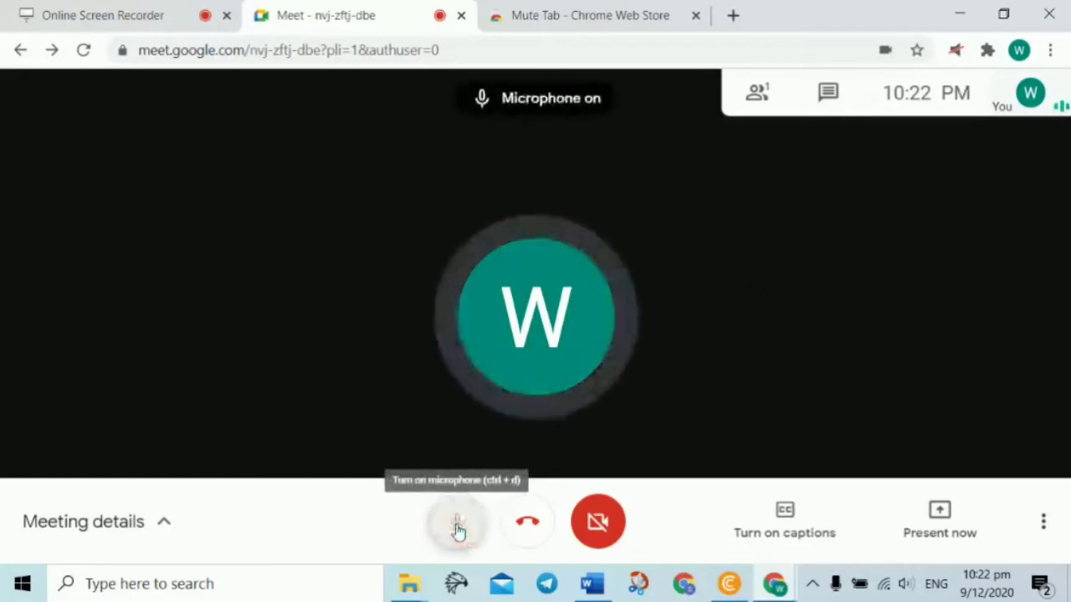
left_click(456, 523)
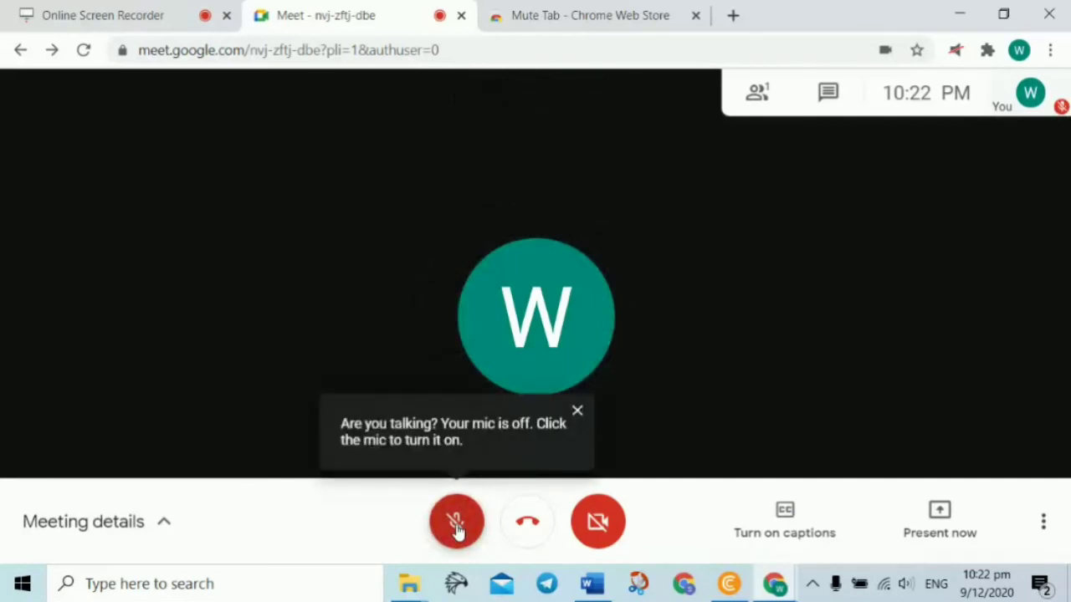
left_click(577, 412)
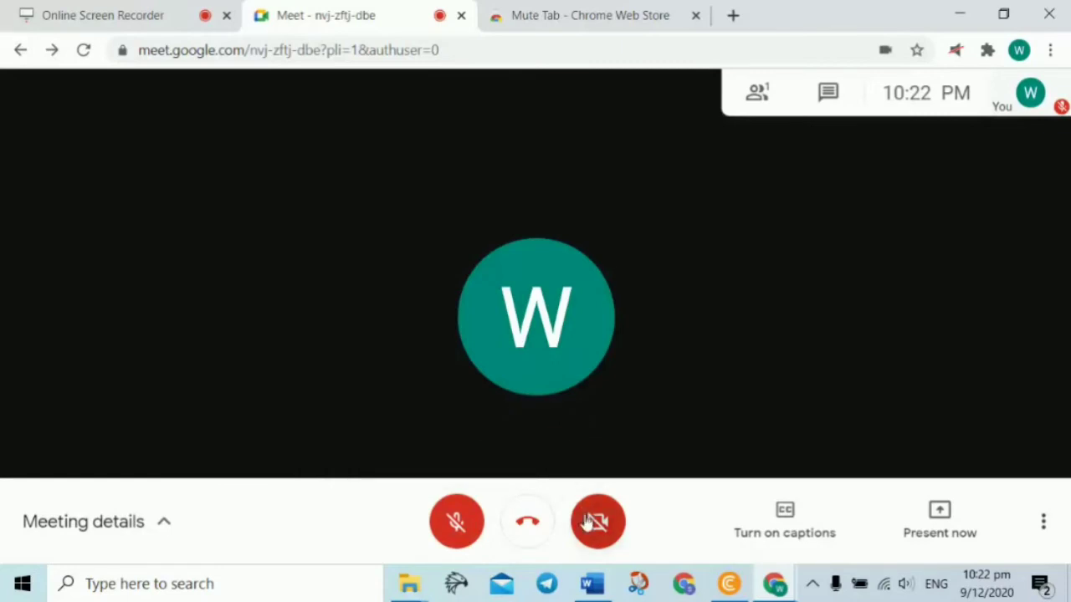
- Switch to Word to view the two extension links in Document1, and return to the Meet window in Chrome
left_click(593, 586)
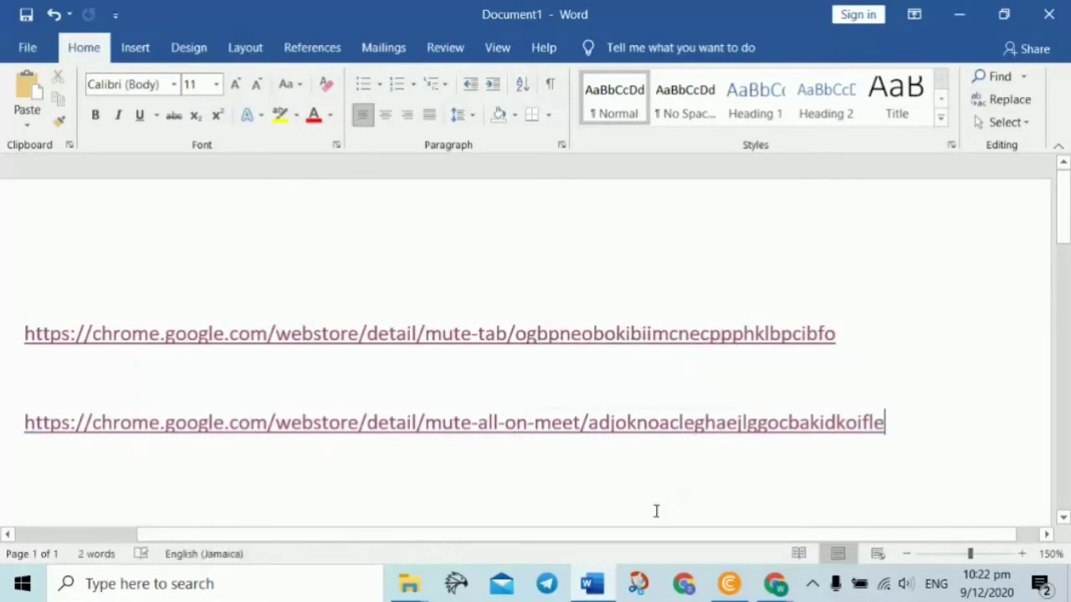
left_click(774, 586)
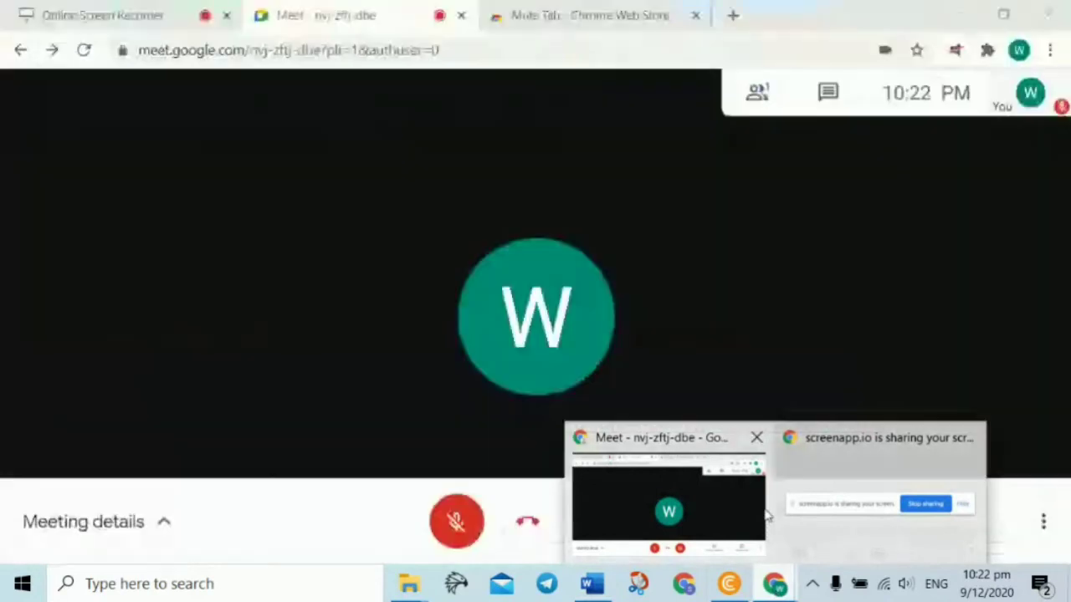
left_click(765, 515)
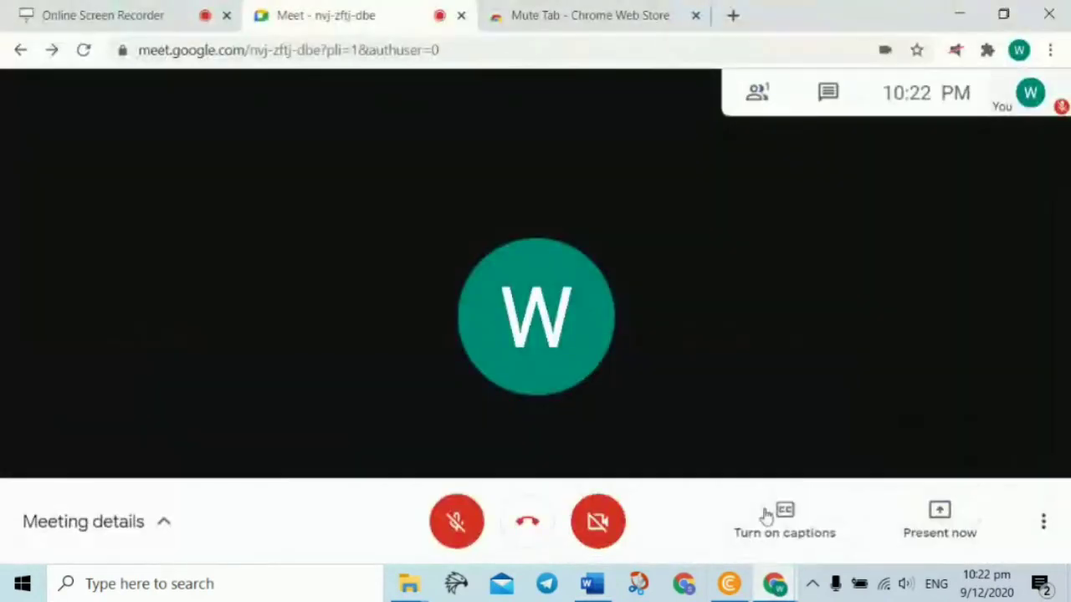
- Search Google for "mute all on meet" in the browser tab showing the Mute Tab store page
left_click(667, 23)
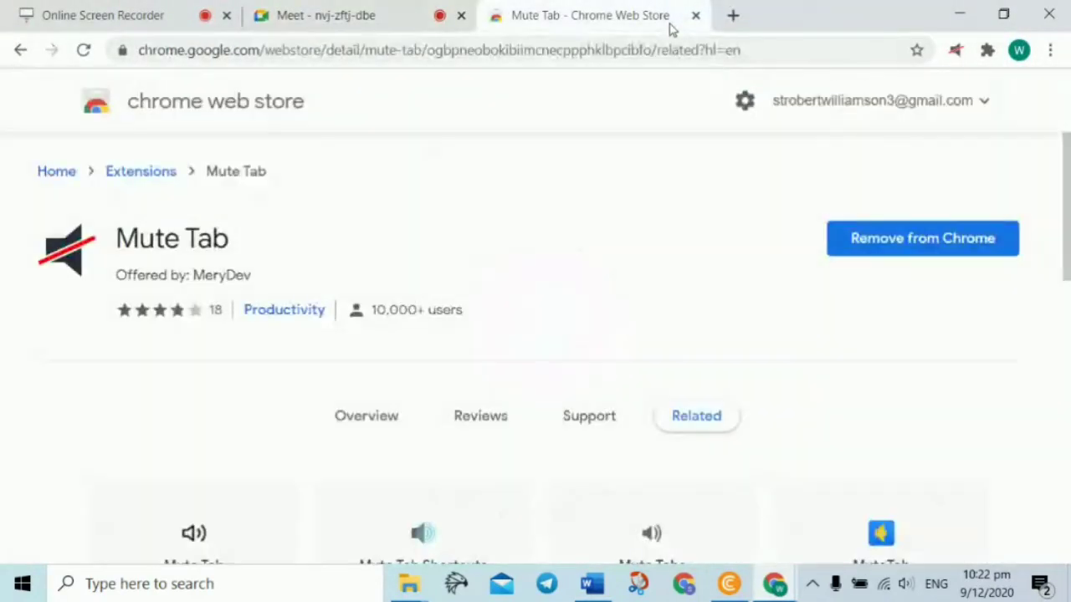
left_click(469, 52)
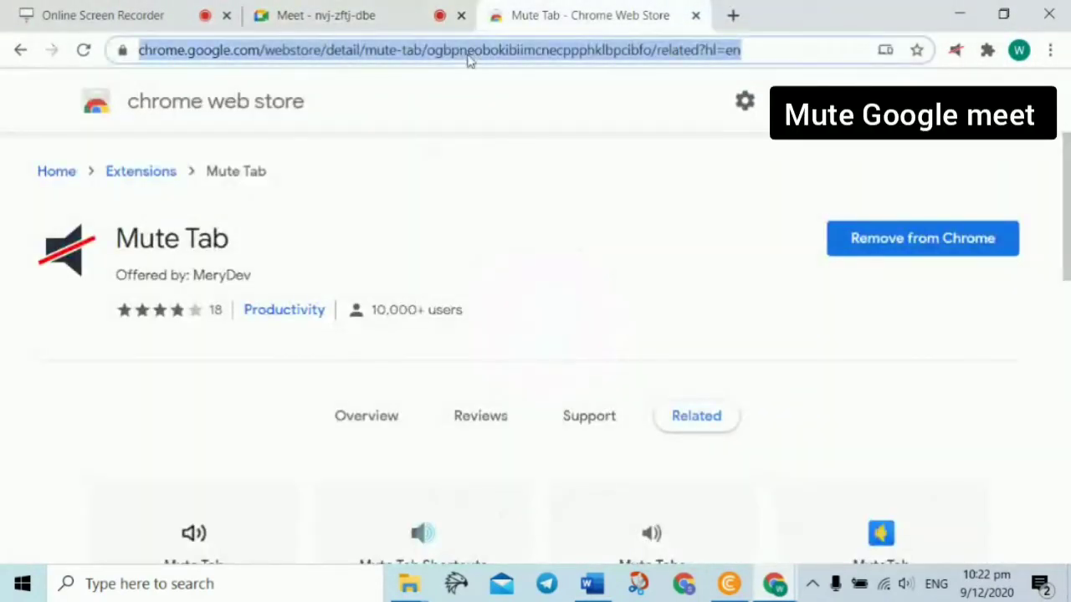
type("mute")
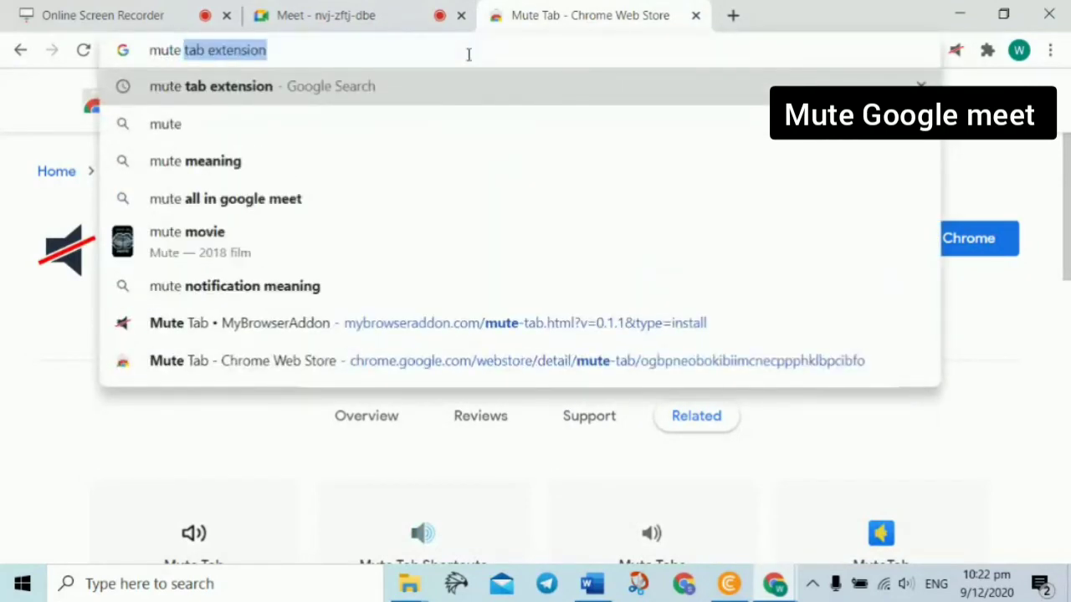
type("  aa")
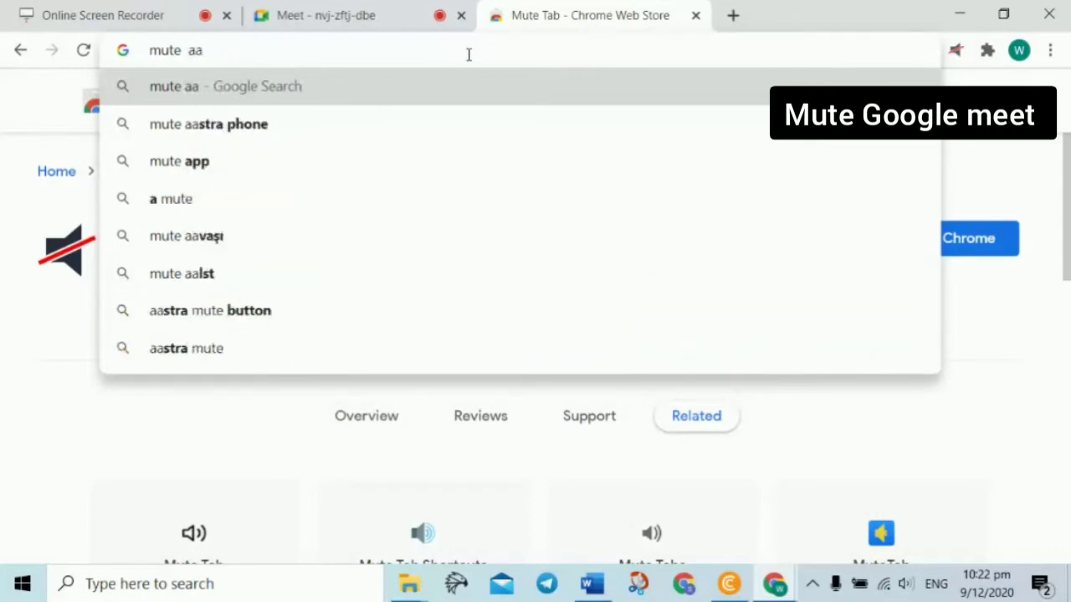
key("BackSpace")
key("BackSpace")
key("BackSpace")
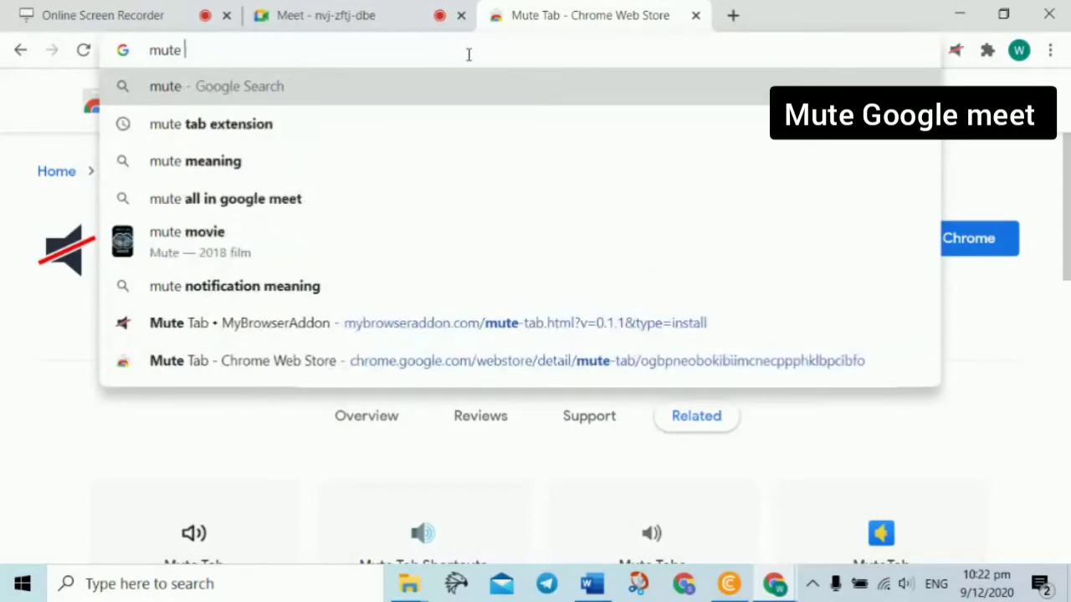
type("all")
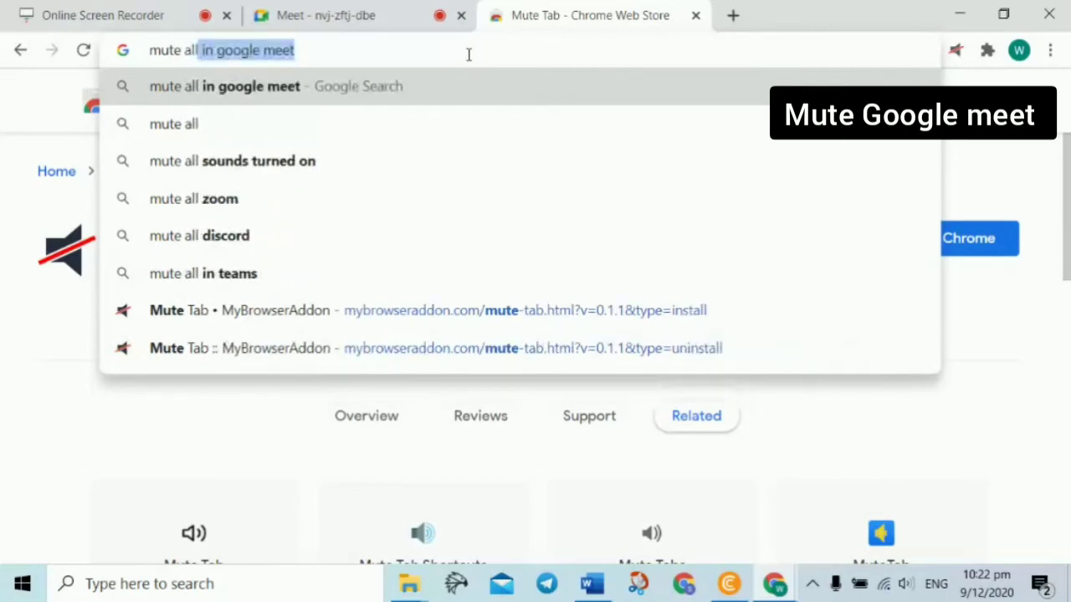
type(" on")
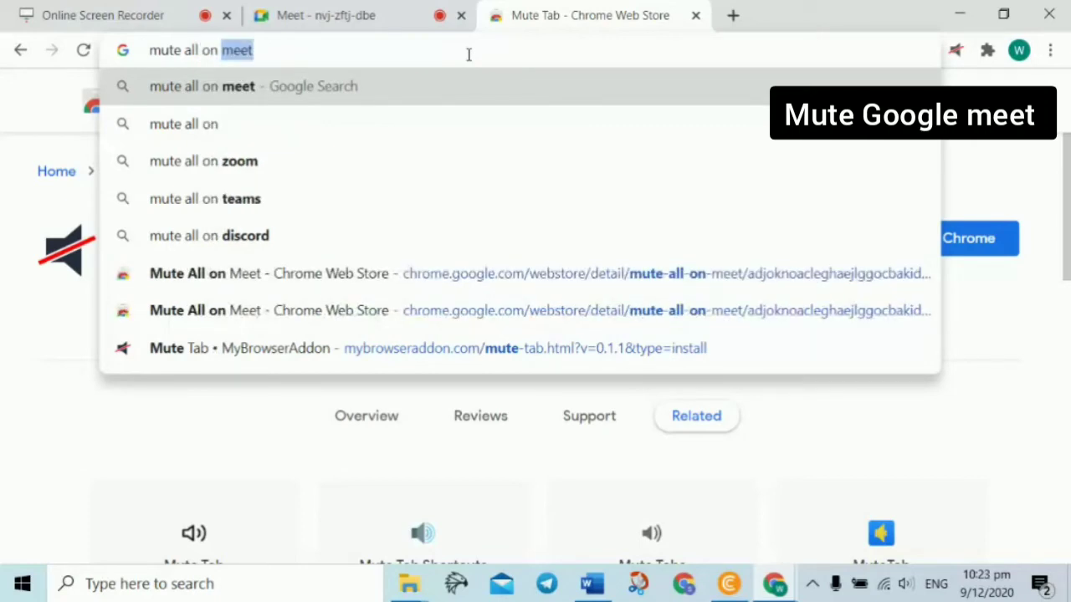
left_click(343, 98)
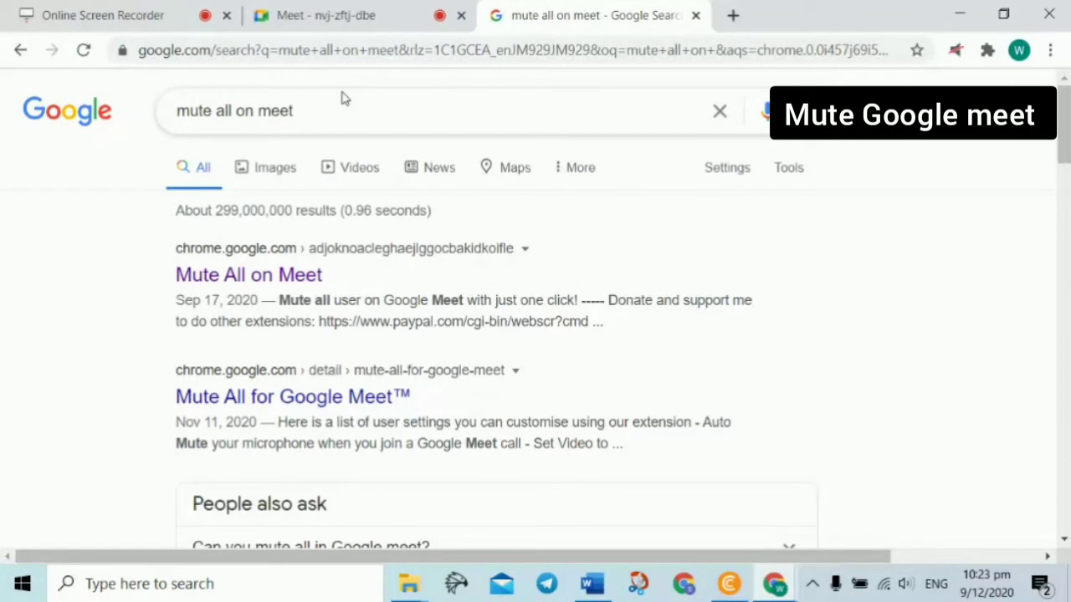
- Open the Mute All on Meet page in the Chrome Web Store, add the extension to Chrome and dismiss the installation notice
left_click(263, 282)
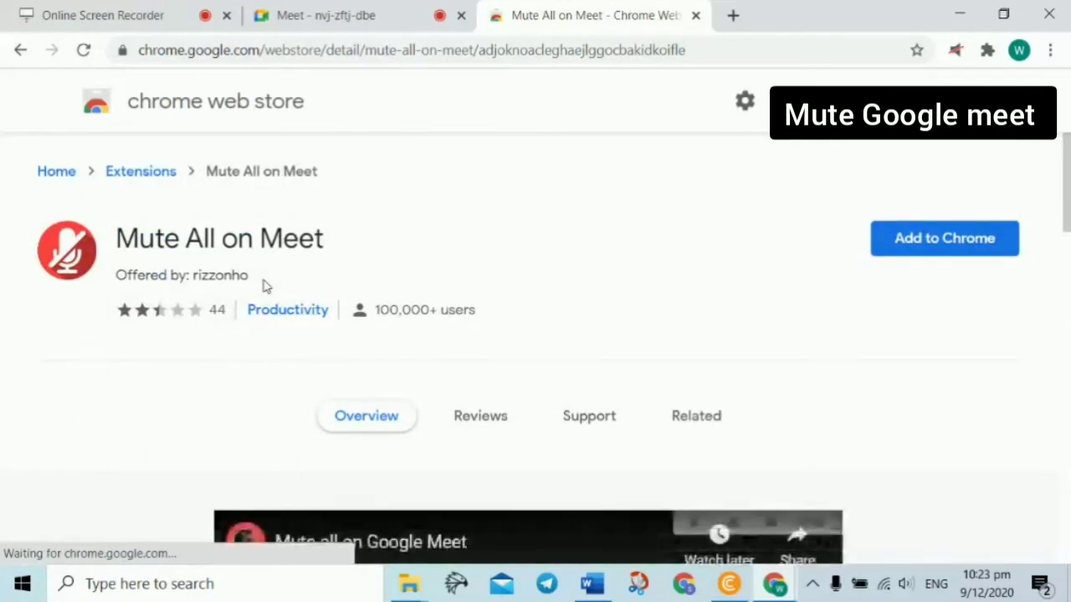
left_click(918, 250)
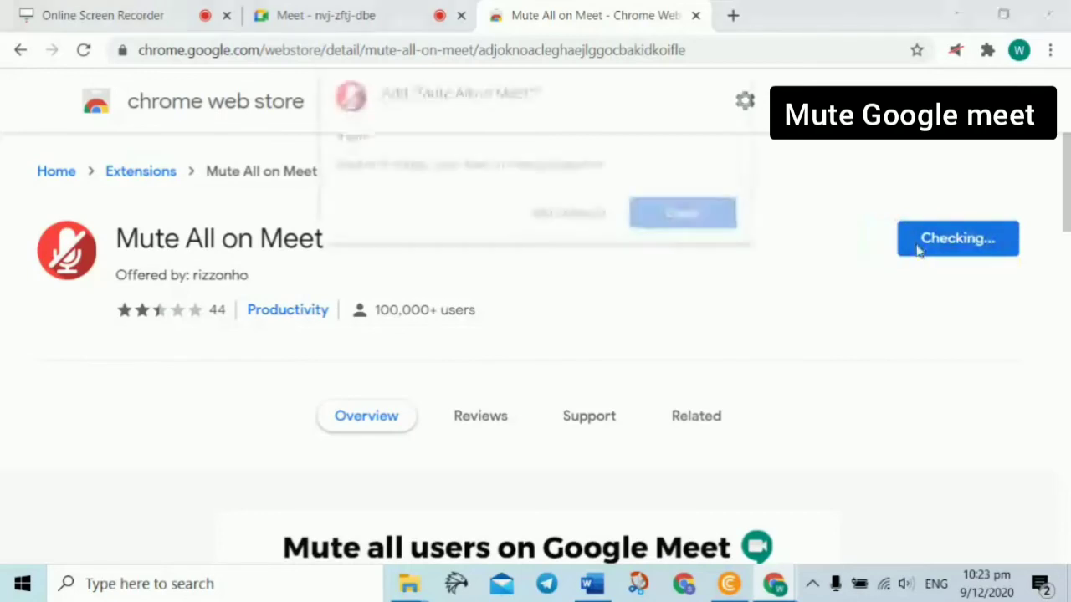
left_click(576, 216)
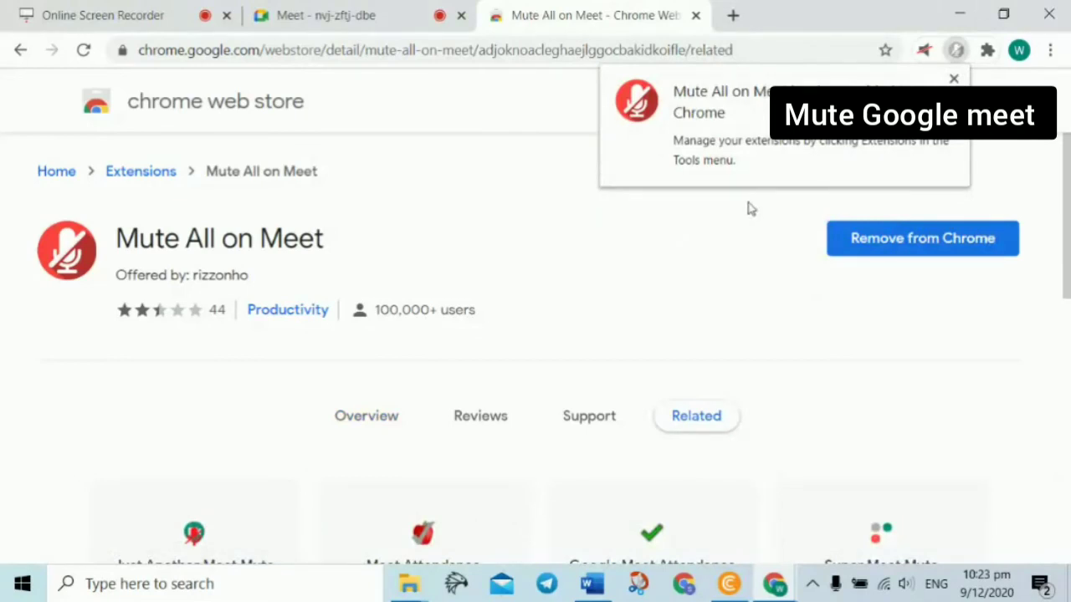
left_click(953, 79)
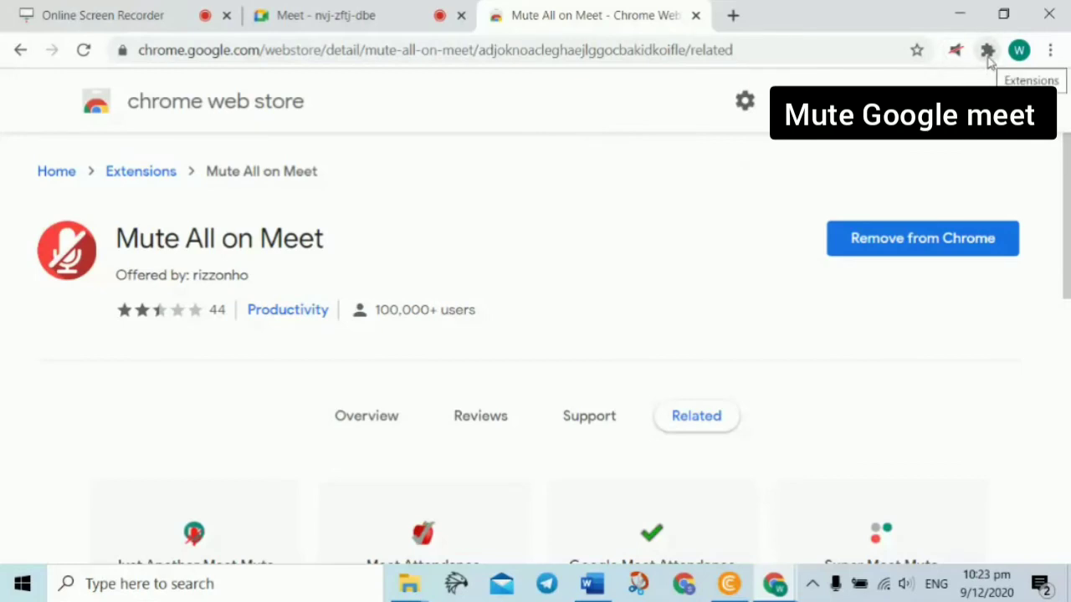
- Pin the Mute All on Meet extension to the browser toolbar and close the extensions list
left_click(987, 52)
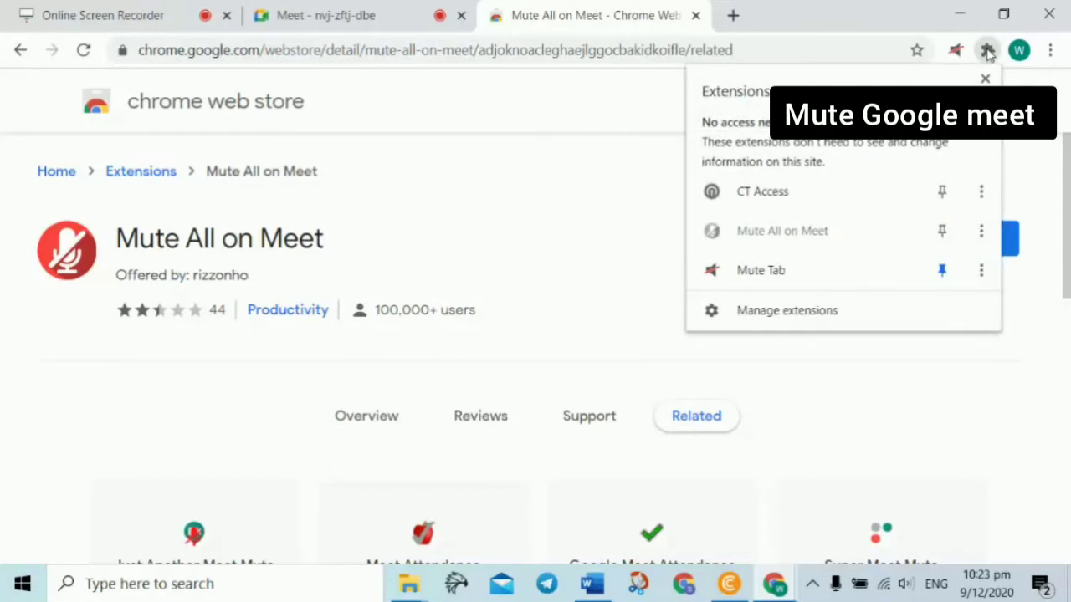
left_click(942, 233)
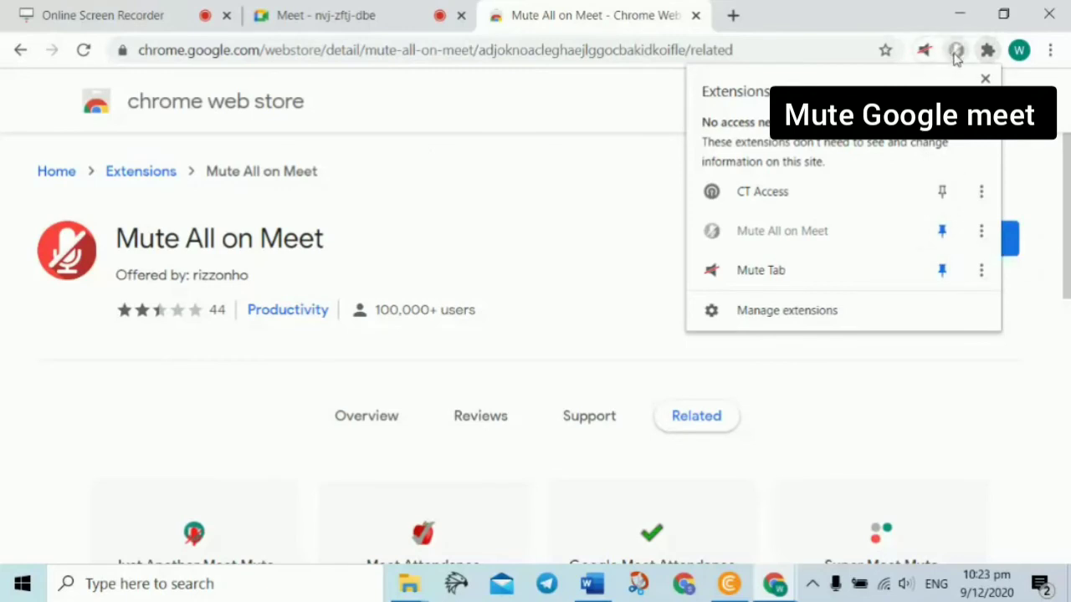
left_click(844, 381)
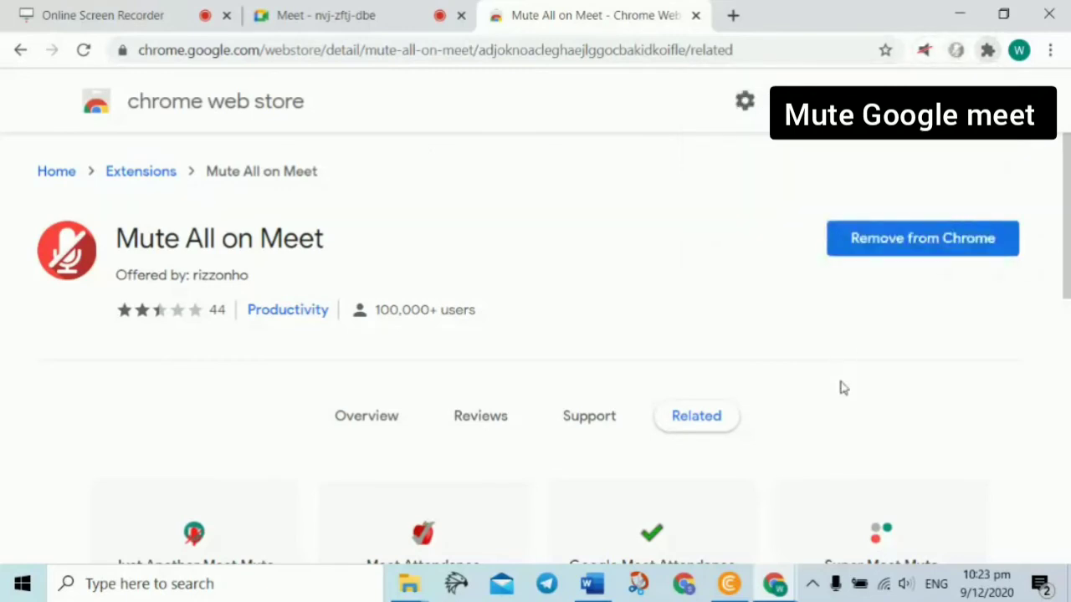
- Return to the Meet tab, leave the meeting, and rejoin it with the camera and microphone off
left_click(317, 17)
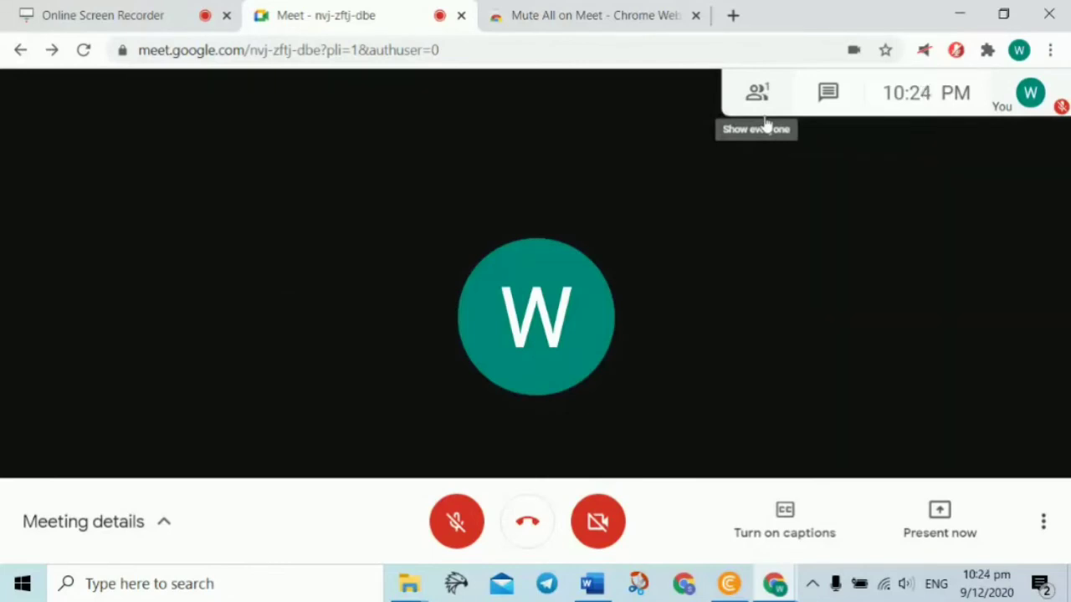
left_click(532, 514)
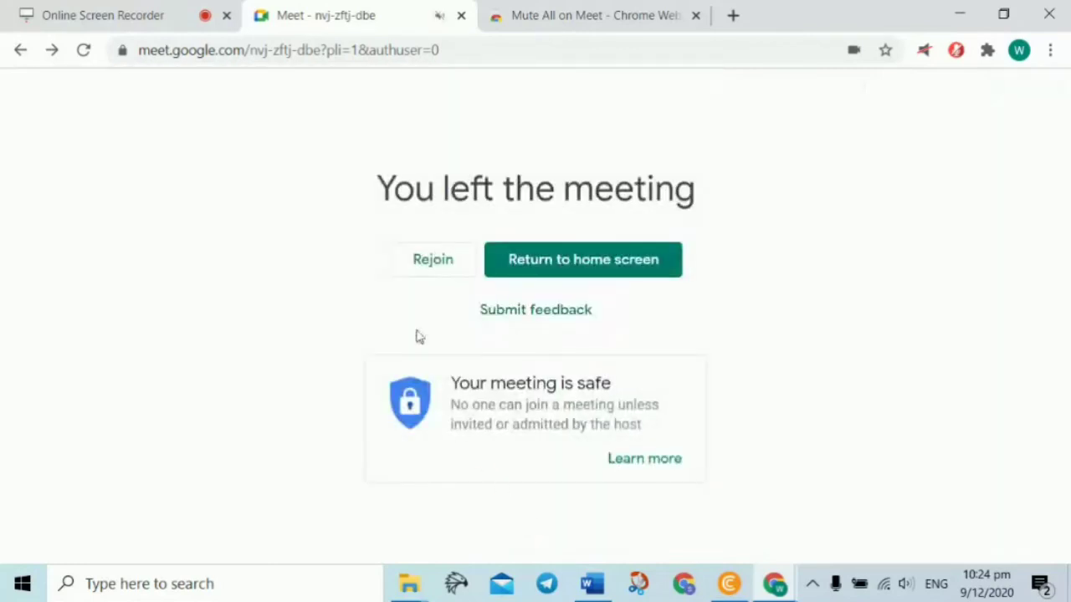
left_click(439, 264)
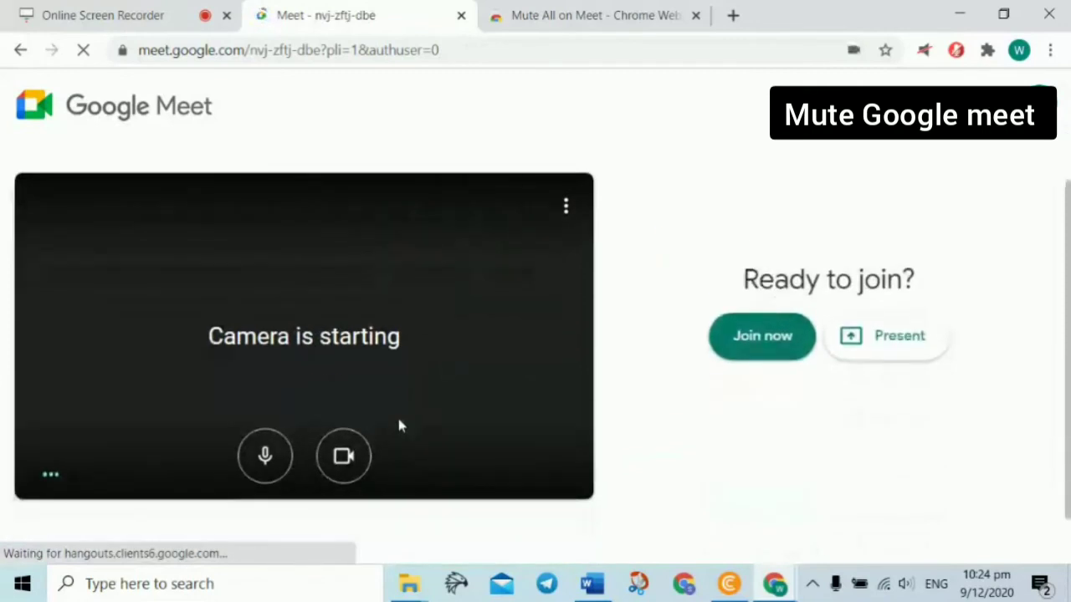
left_click(360, 458)
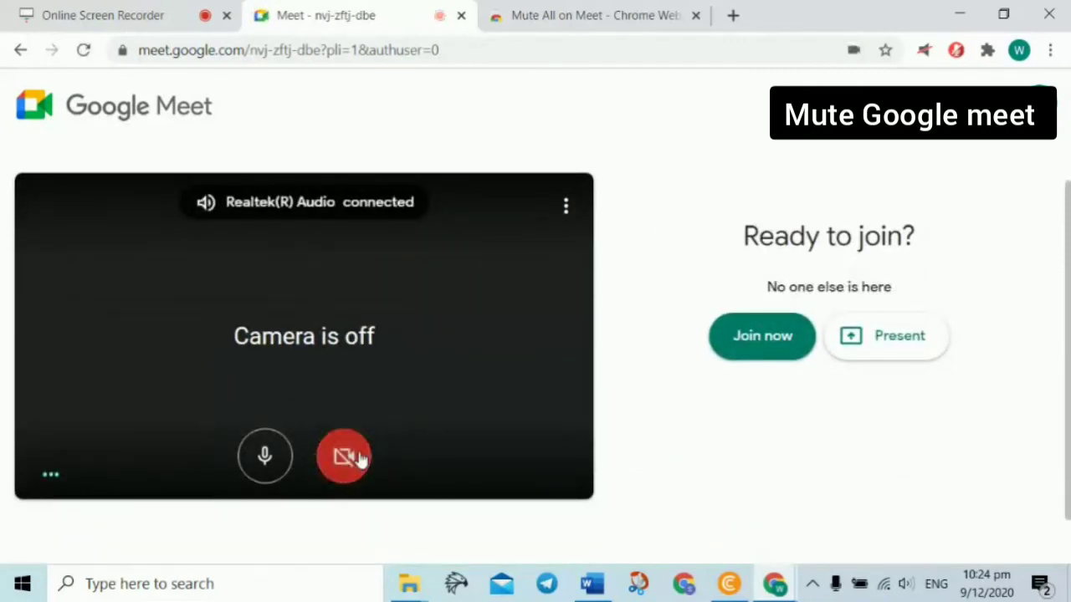
left_click(268, 456)
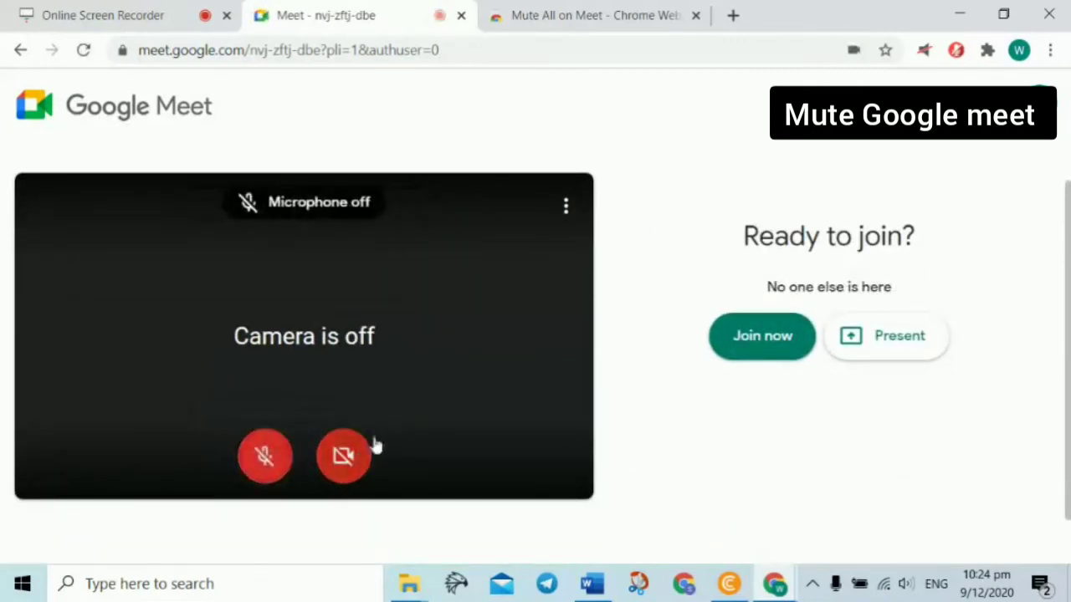
left_click(753, 346)
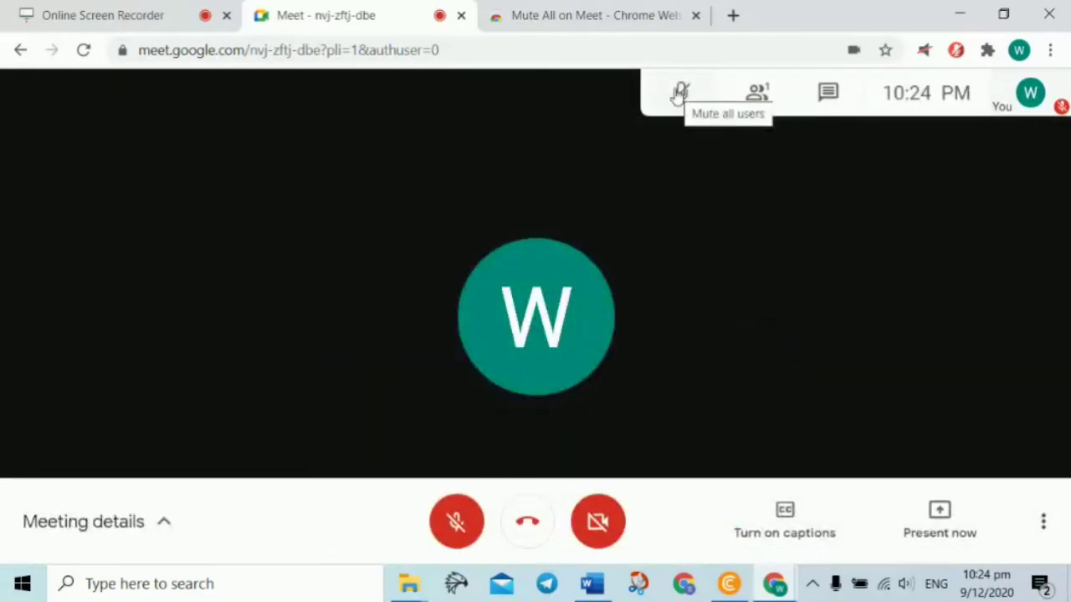
- Mute all users in the meeting twice, switching the tab sound on and back off with Mute Tab in between
left_click(679, 92)
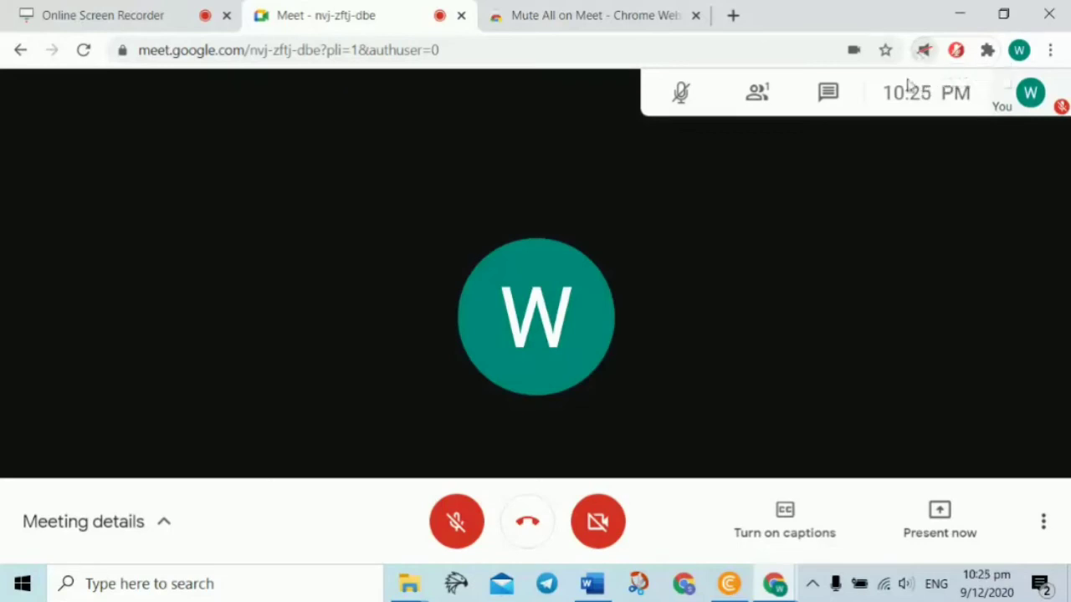
left_click(925, 52)
left_click(923, 52)
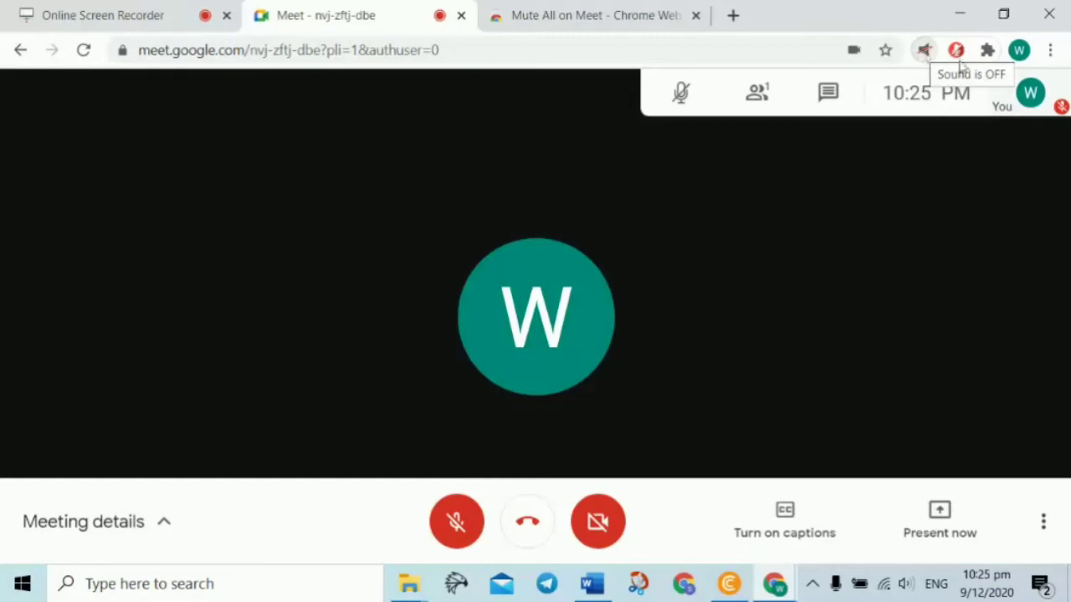
left_click(679, 95)
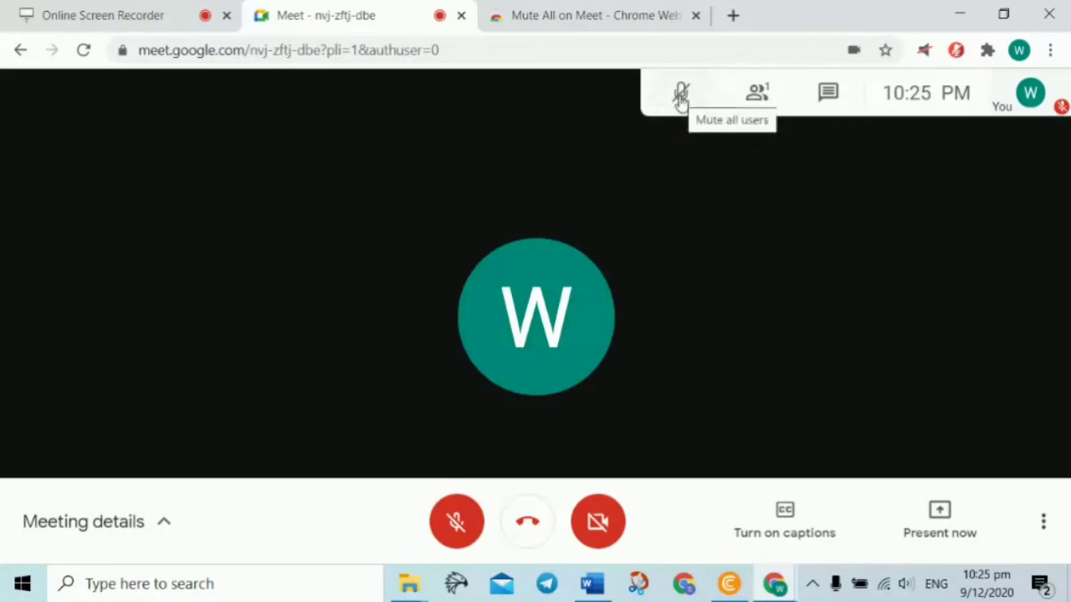
- Use the Mute Tab extension to turn the Meet tab's sound on and back off
left_click(926, 52)
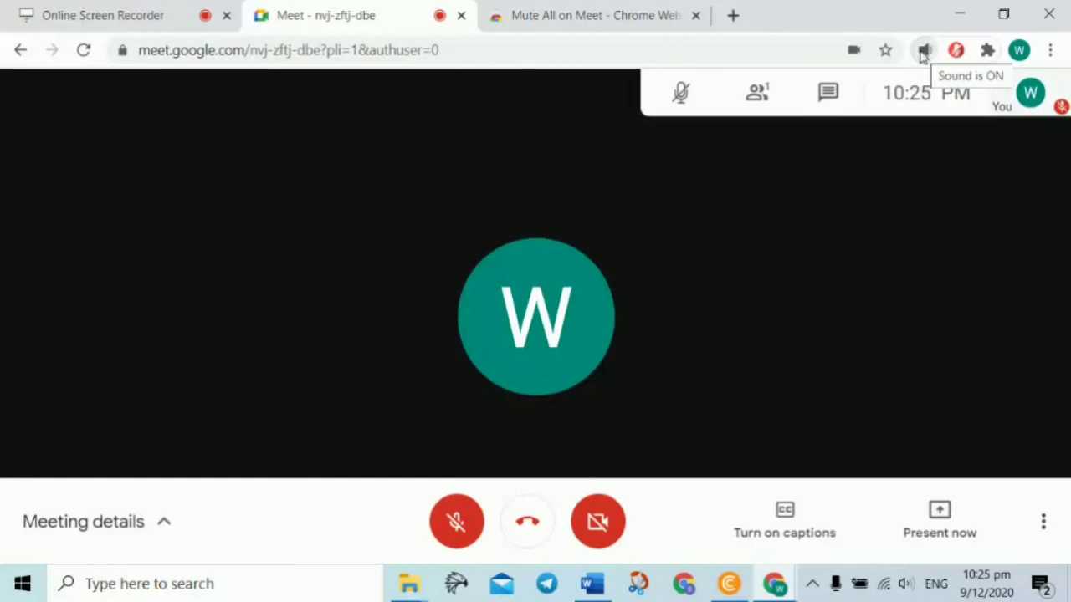
left_click(922, 52)
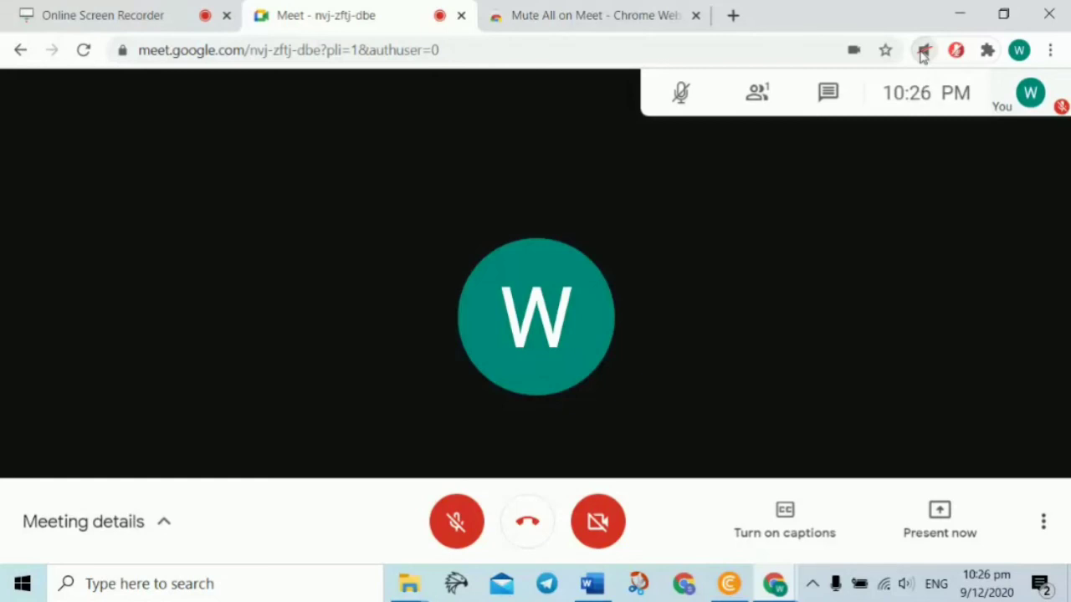
left_click(923, 52)
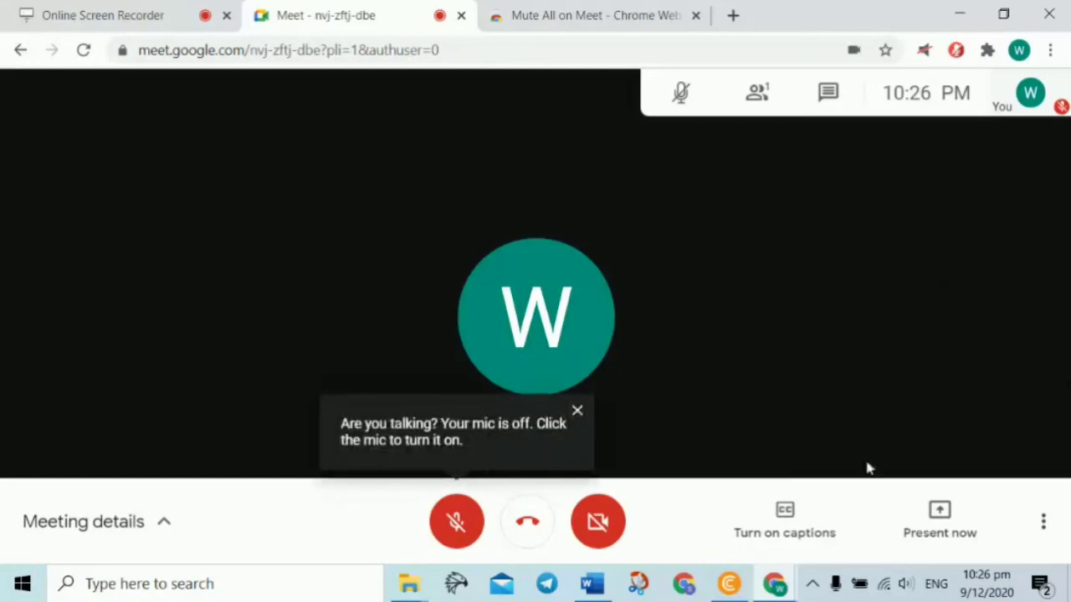
- Dismiss the mic-off notice, and turn the meeting microphone on and back off
left_click(575, 412)
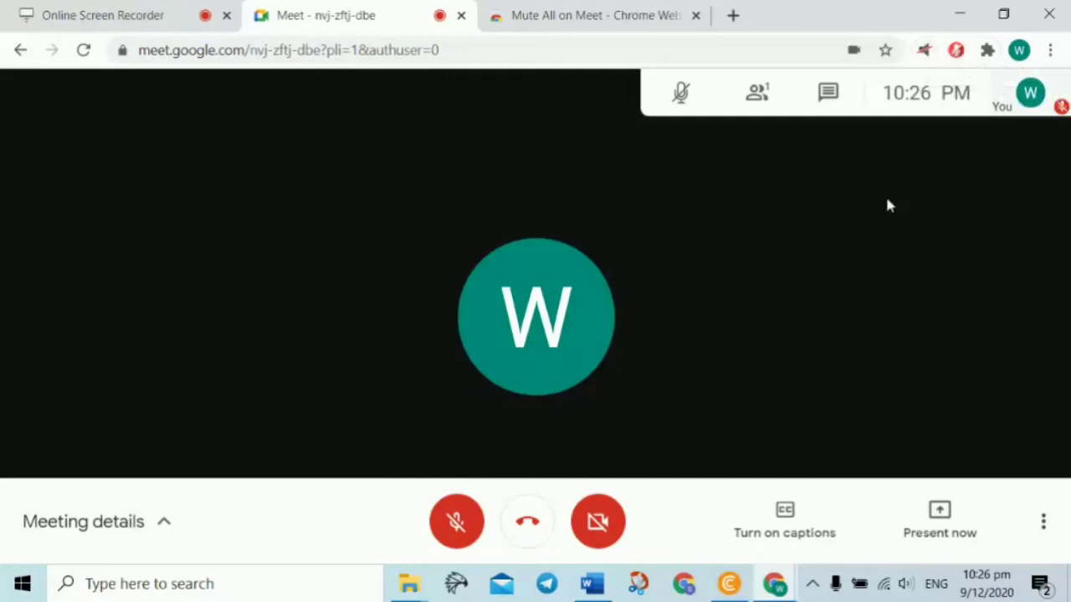
left_click(457, 522)
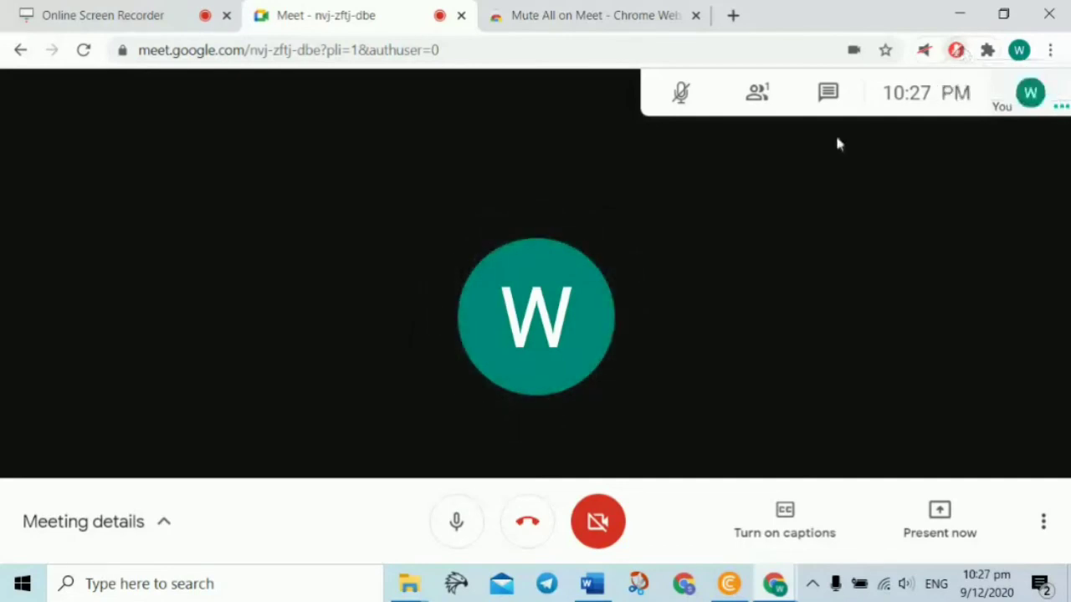
left_click(455, 526)
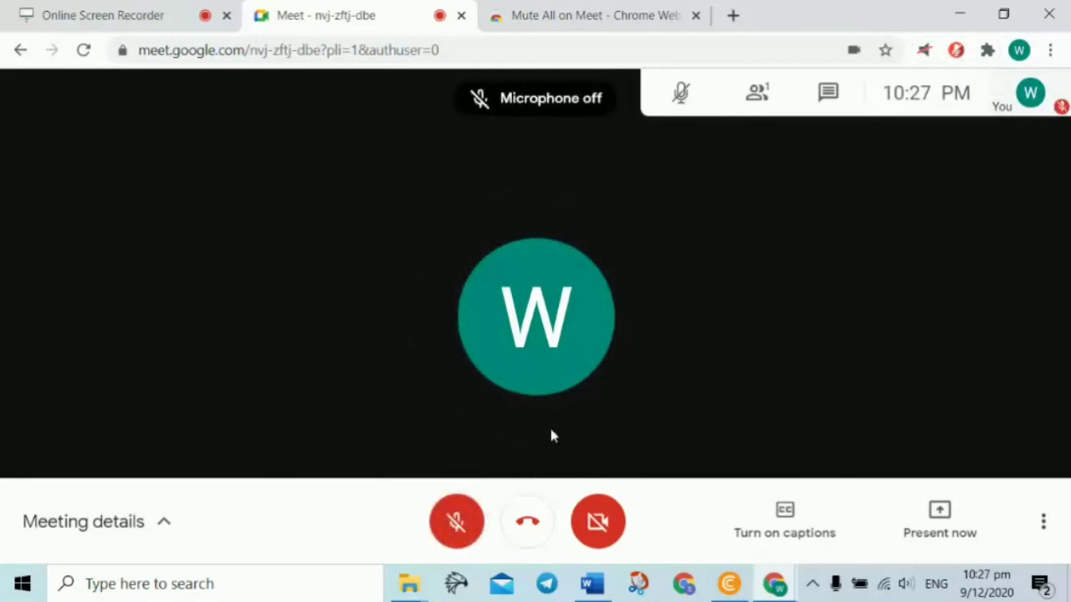